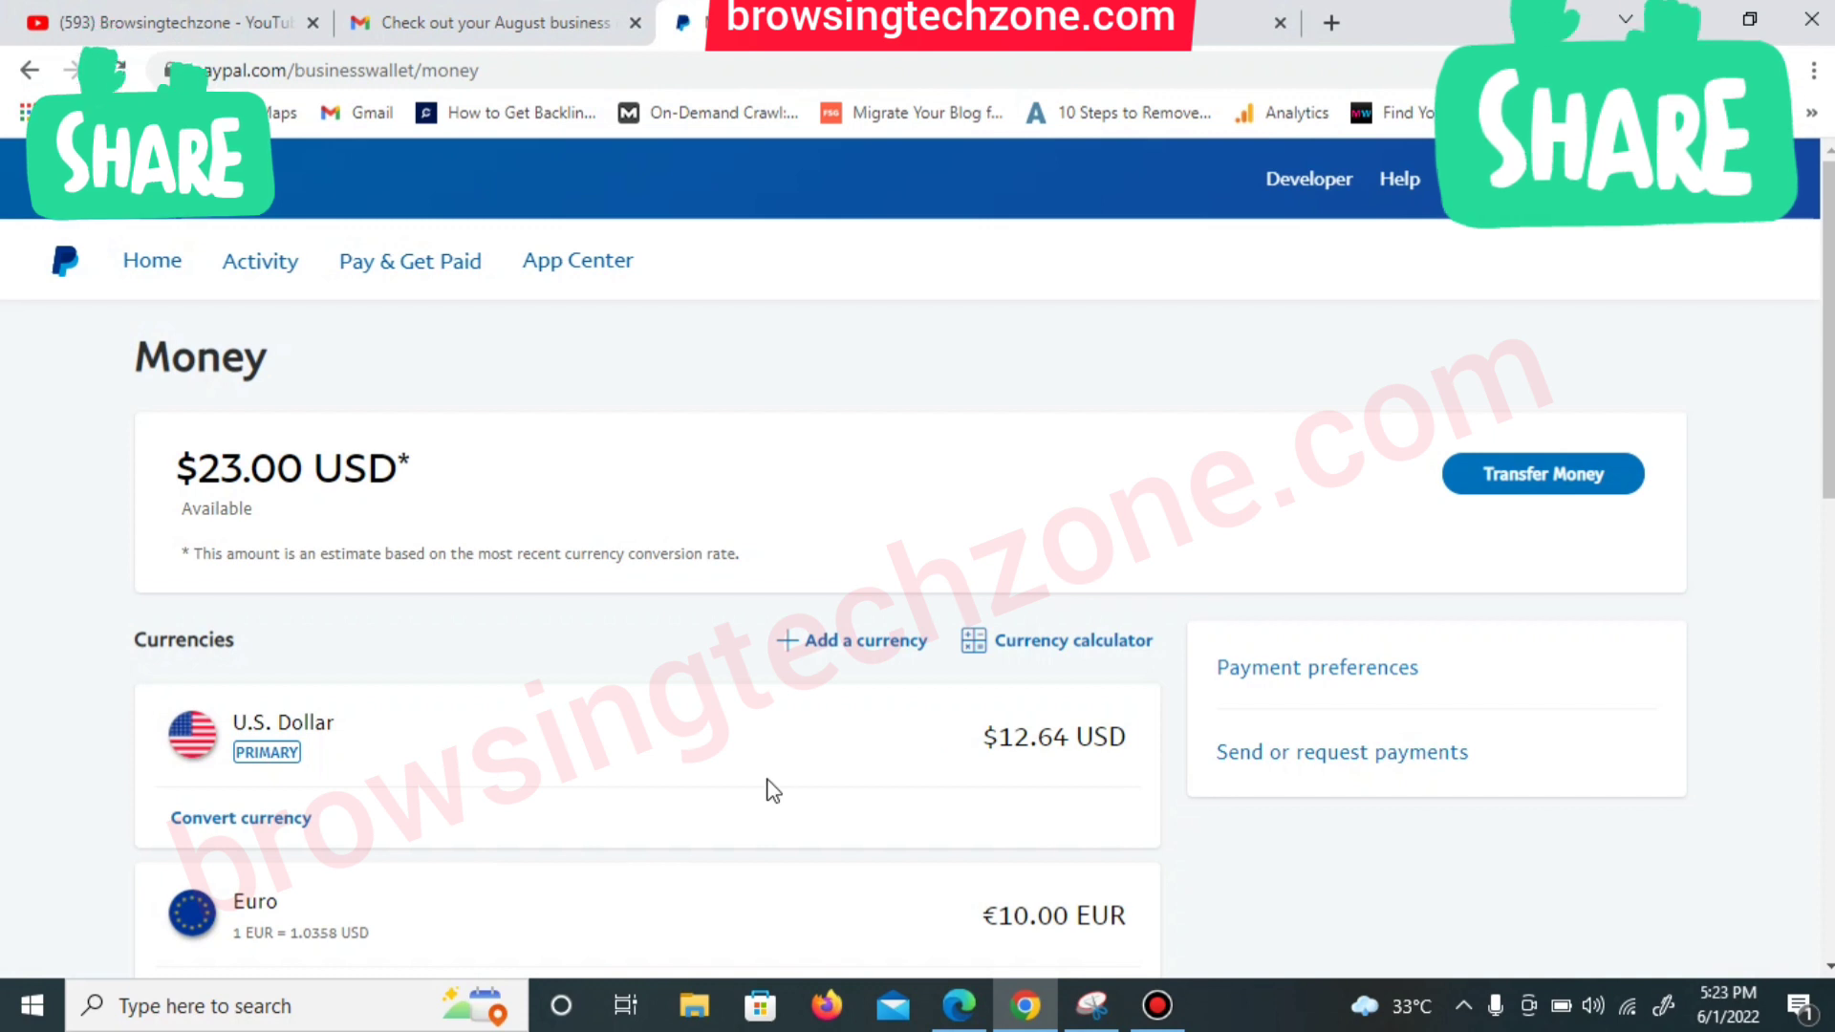
Examine the total available money and the separate U.S. Dollar and Euro balances with their currency options.
scroll(769, 790, "down", 3)
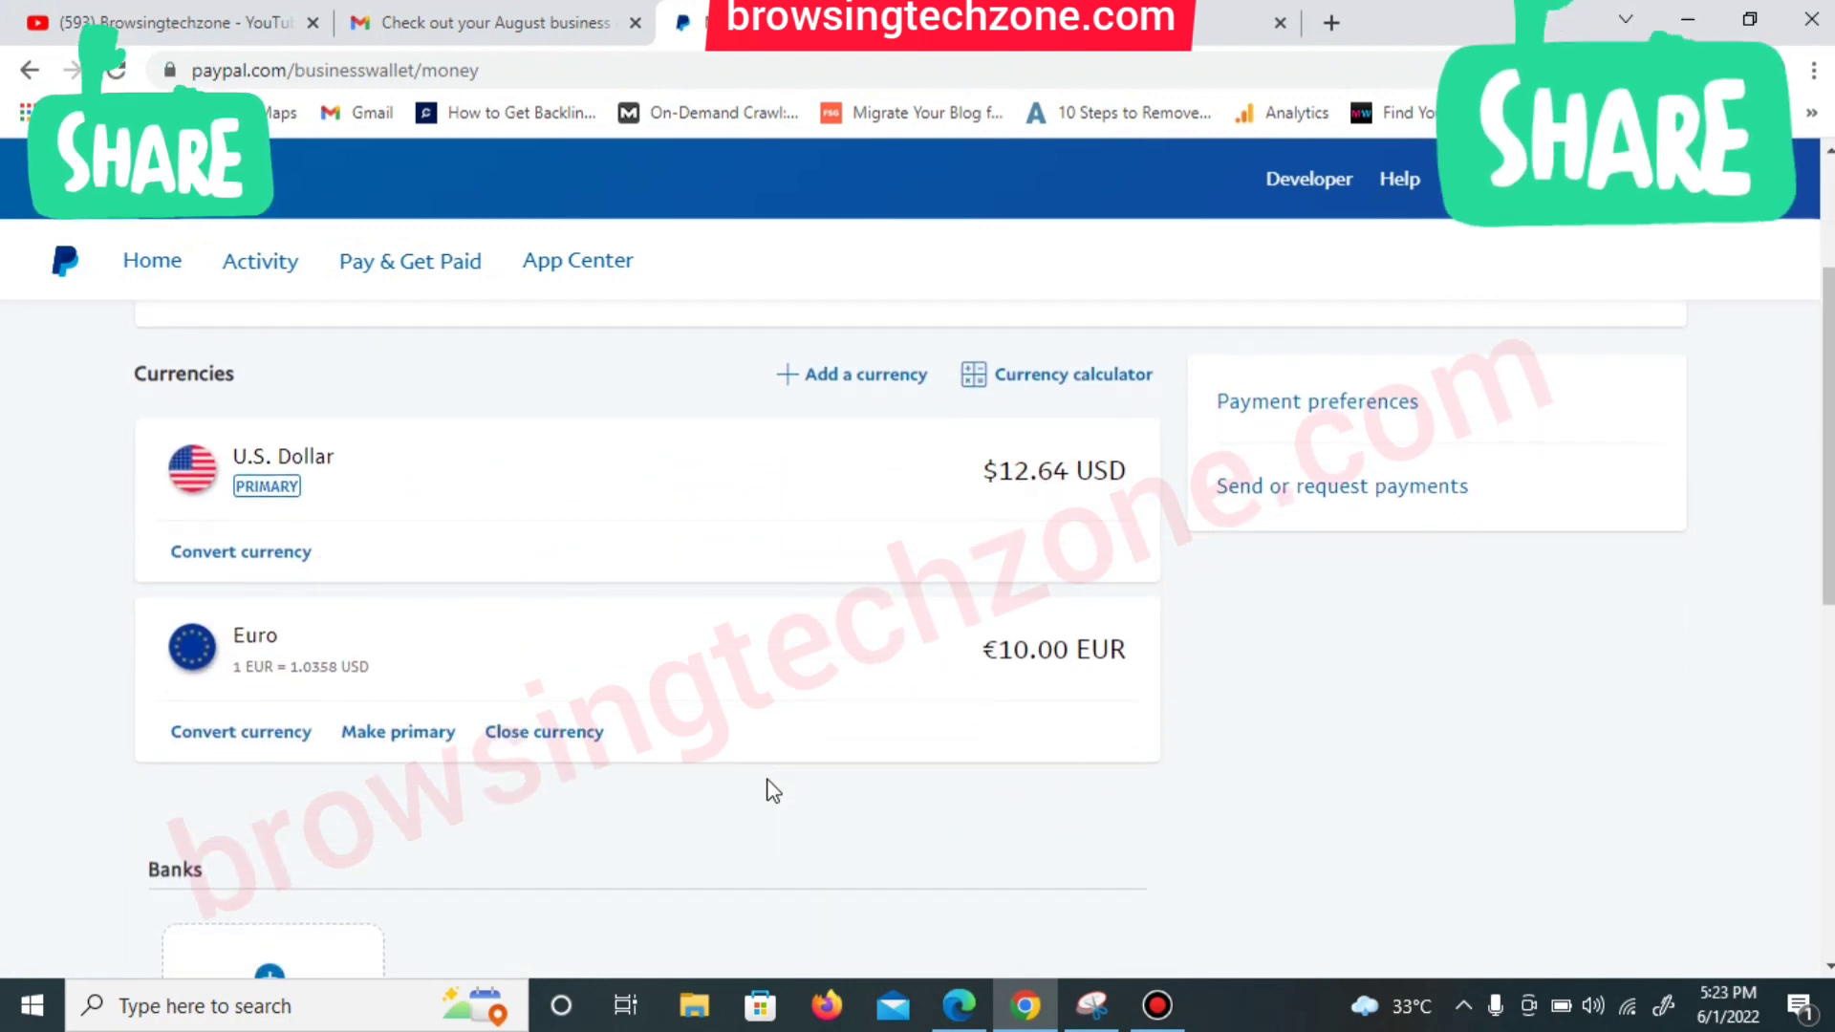
scroll(770, 788, "up", 2)
scroll(770, 789, "down", 3)
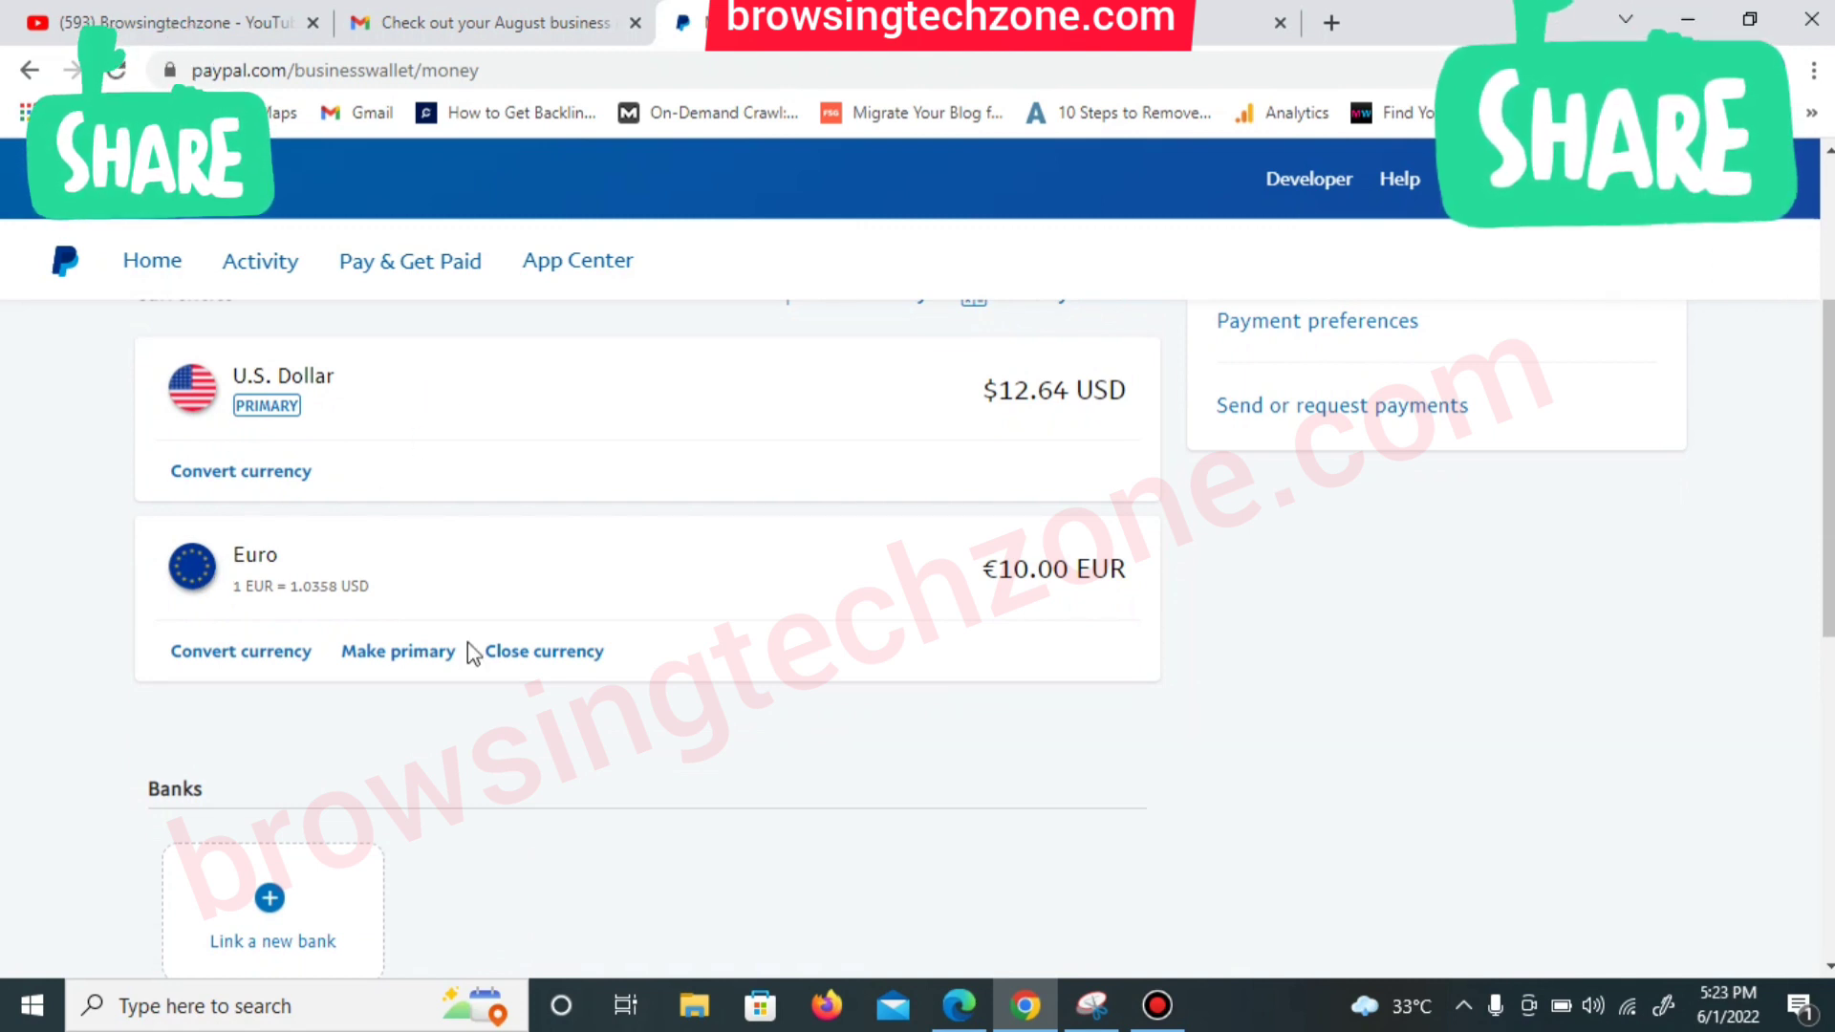
scroll(468, 642, "up", 2)
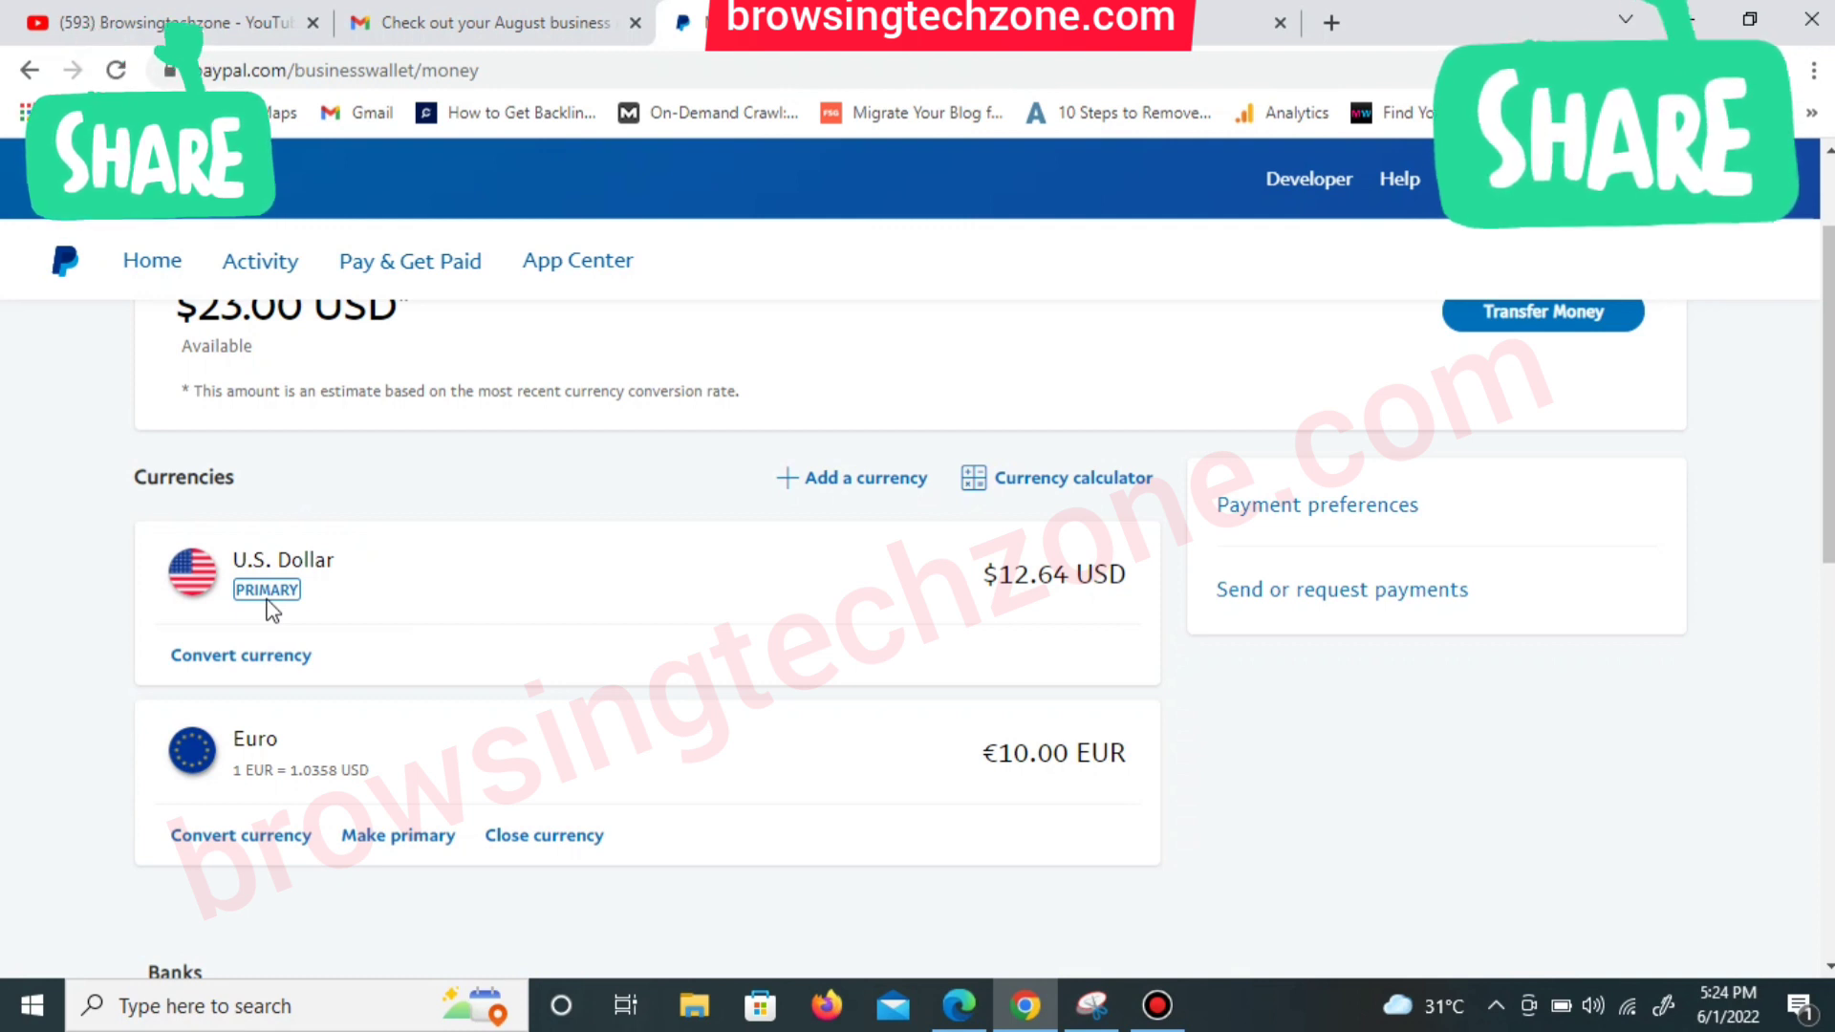
scroll(272, 612, "up", 2)
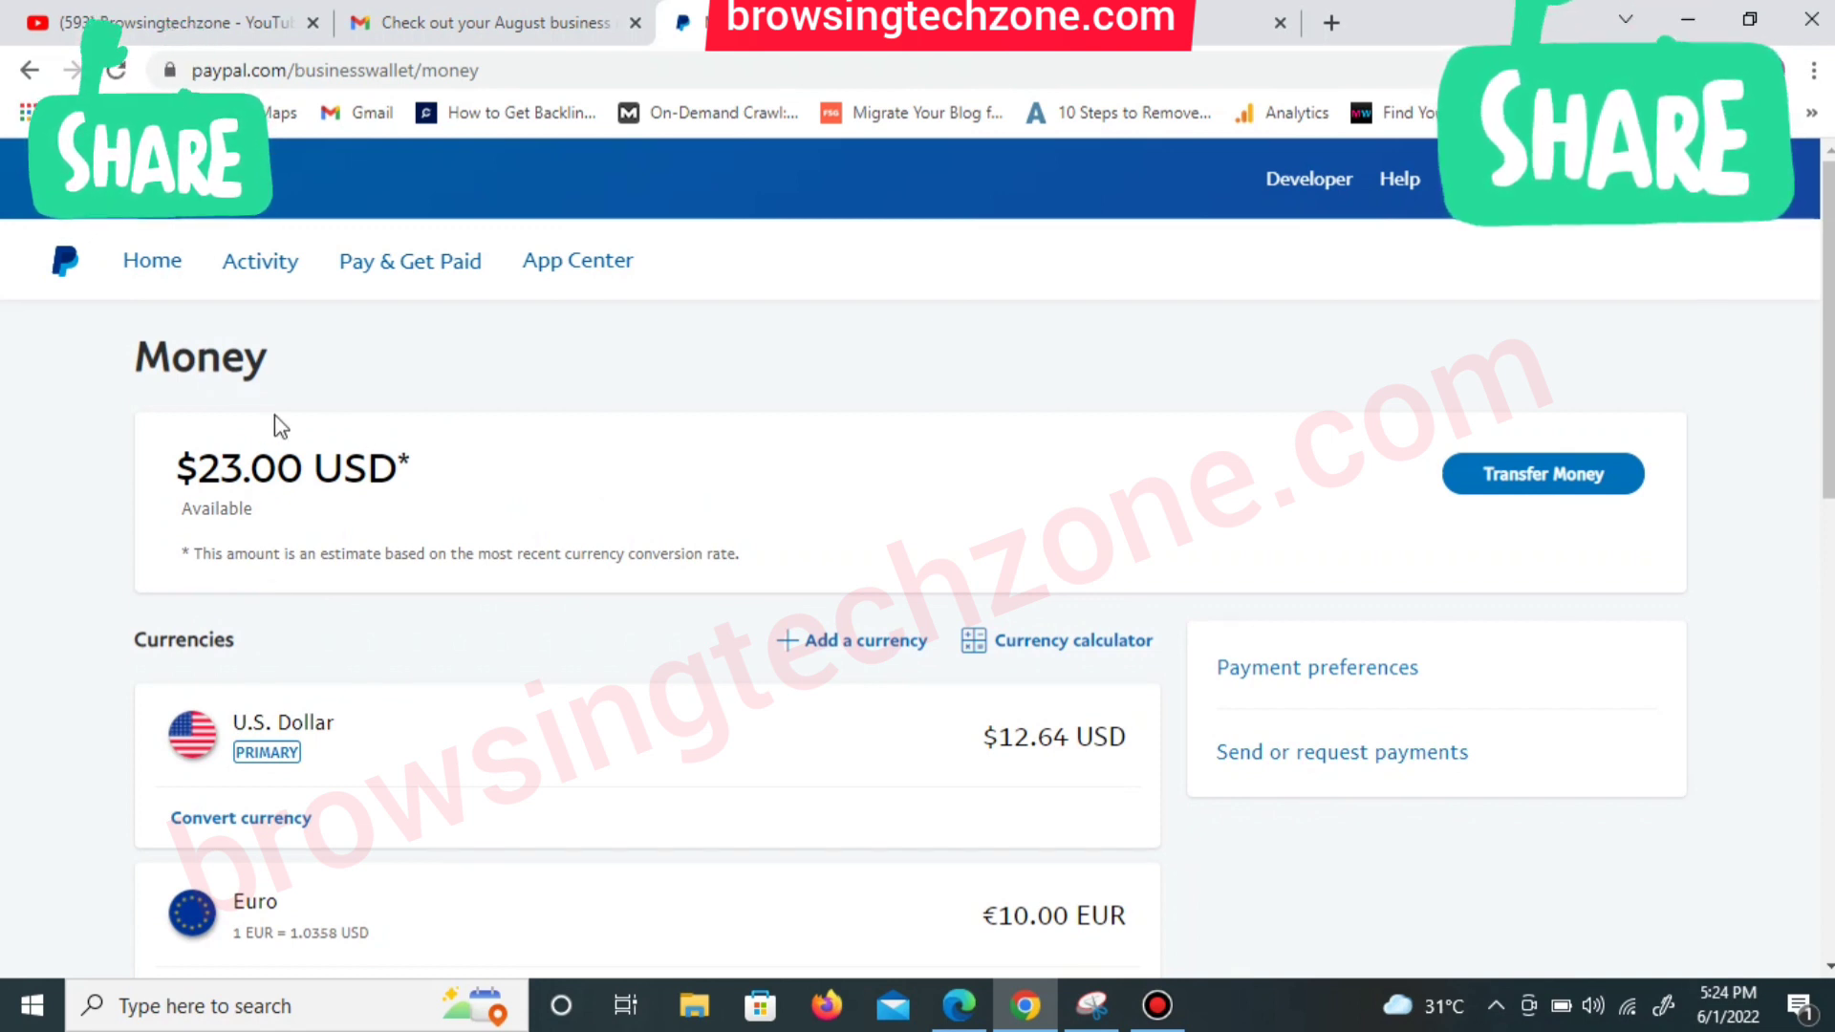
scroll(311, 769, "down", 2)
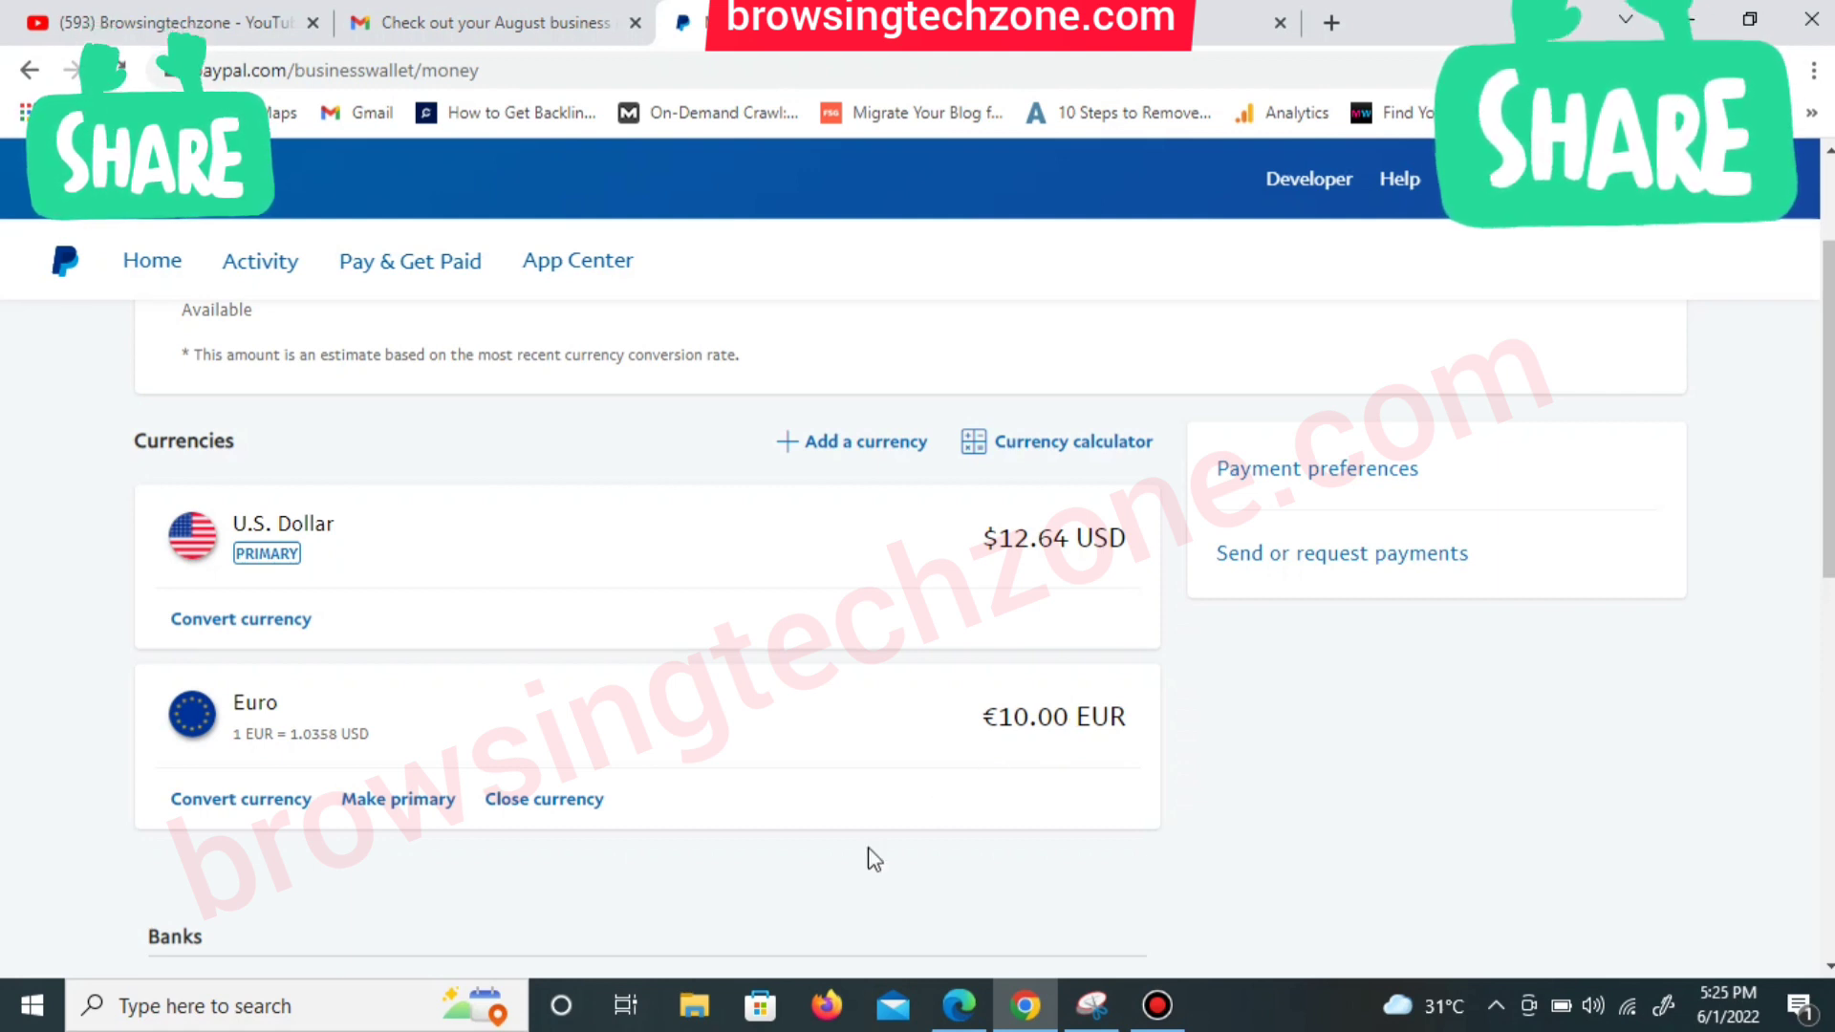
scroll(578, 847, "down", 1)
scroll(577, 847, "up", 1)
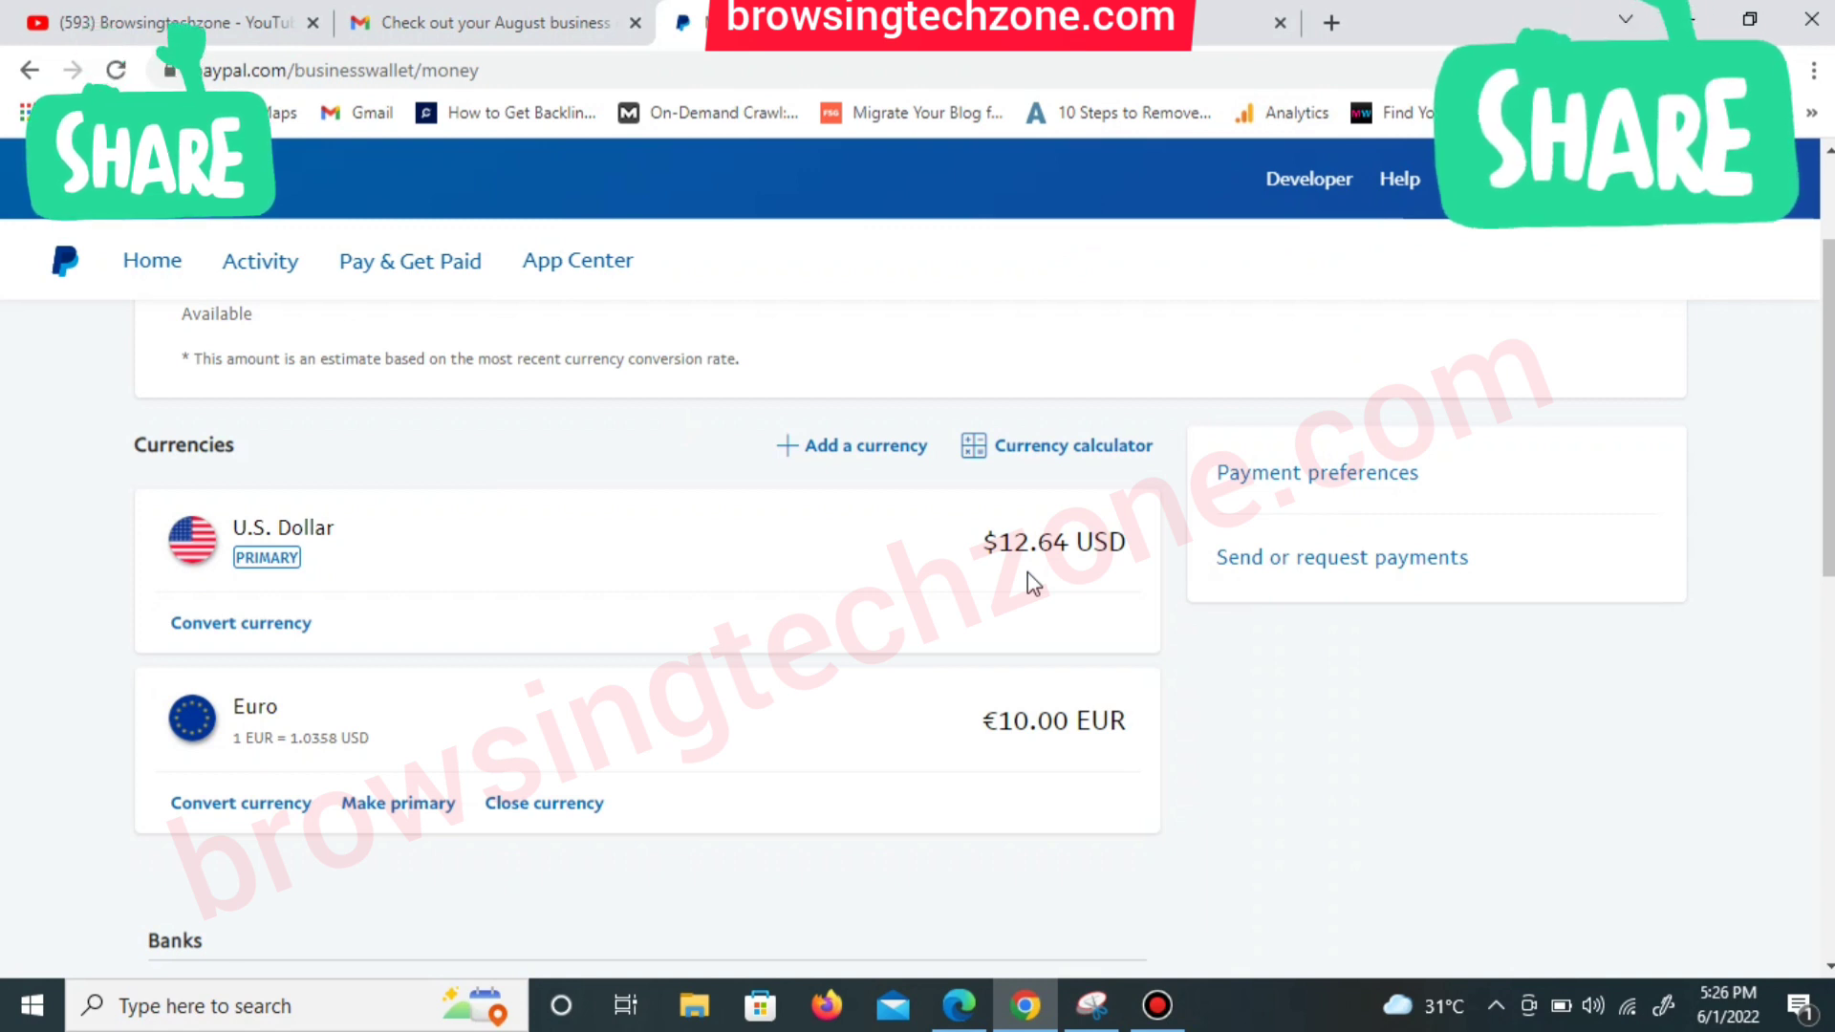
scroll(949, 592, "up", 2)
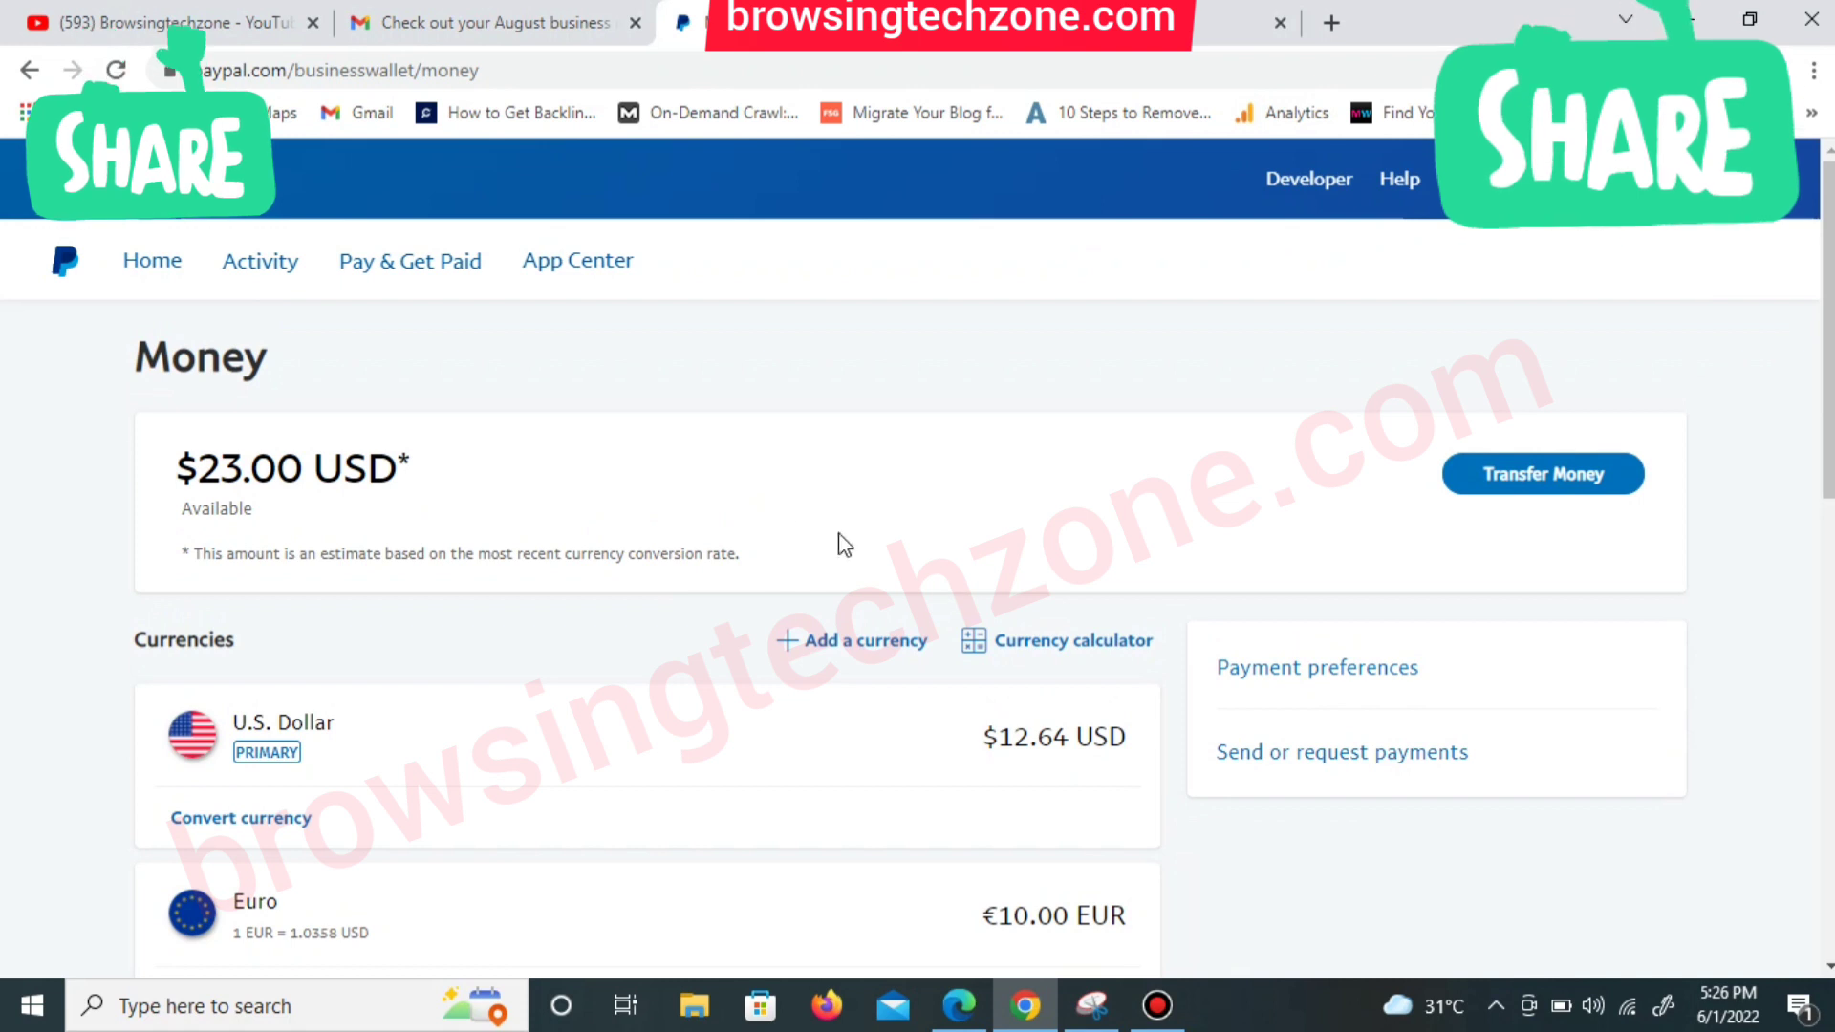
scroll(777, 298, "down", 1)
scroll(776, 291, "up", 1)
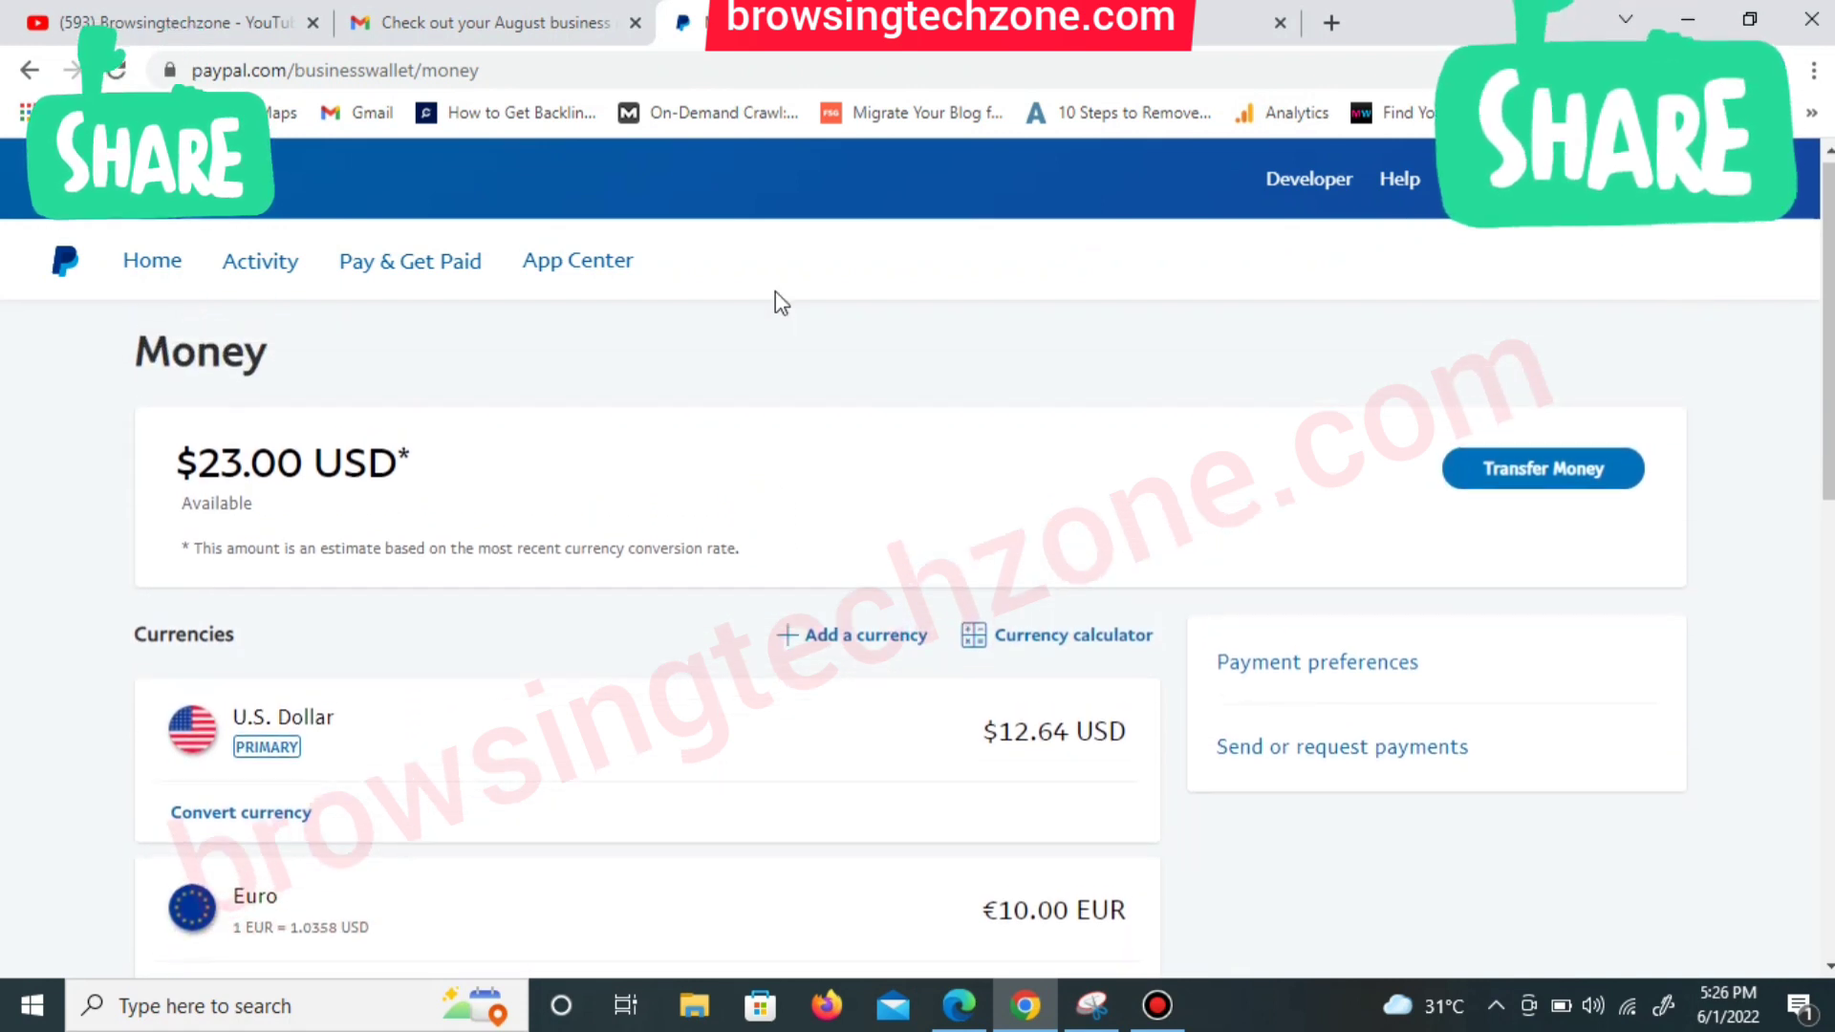
scroll(779, 299, "down", 3)
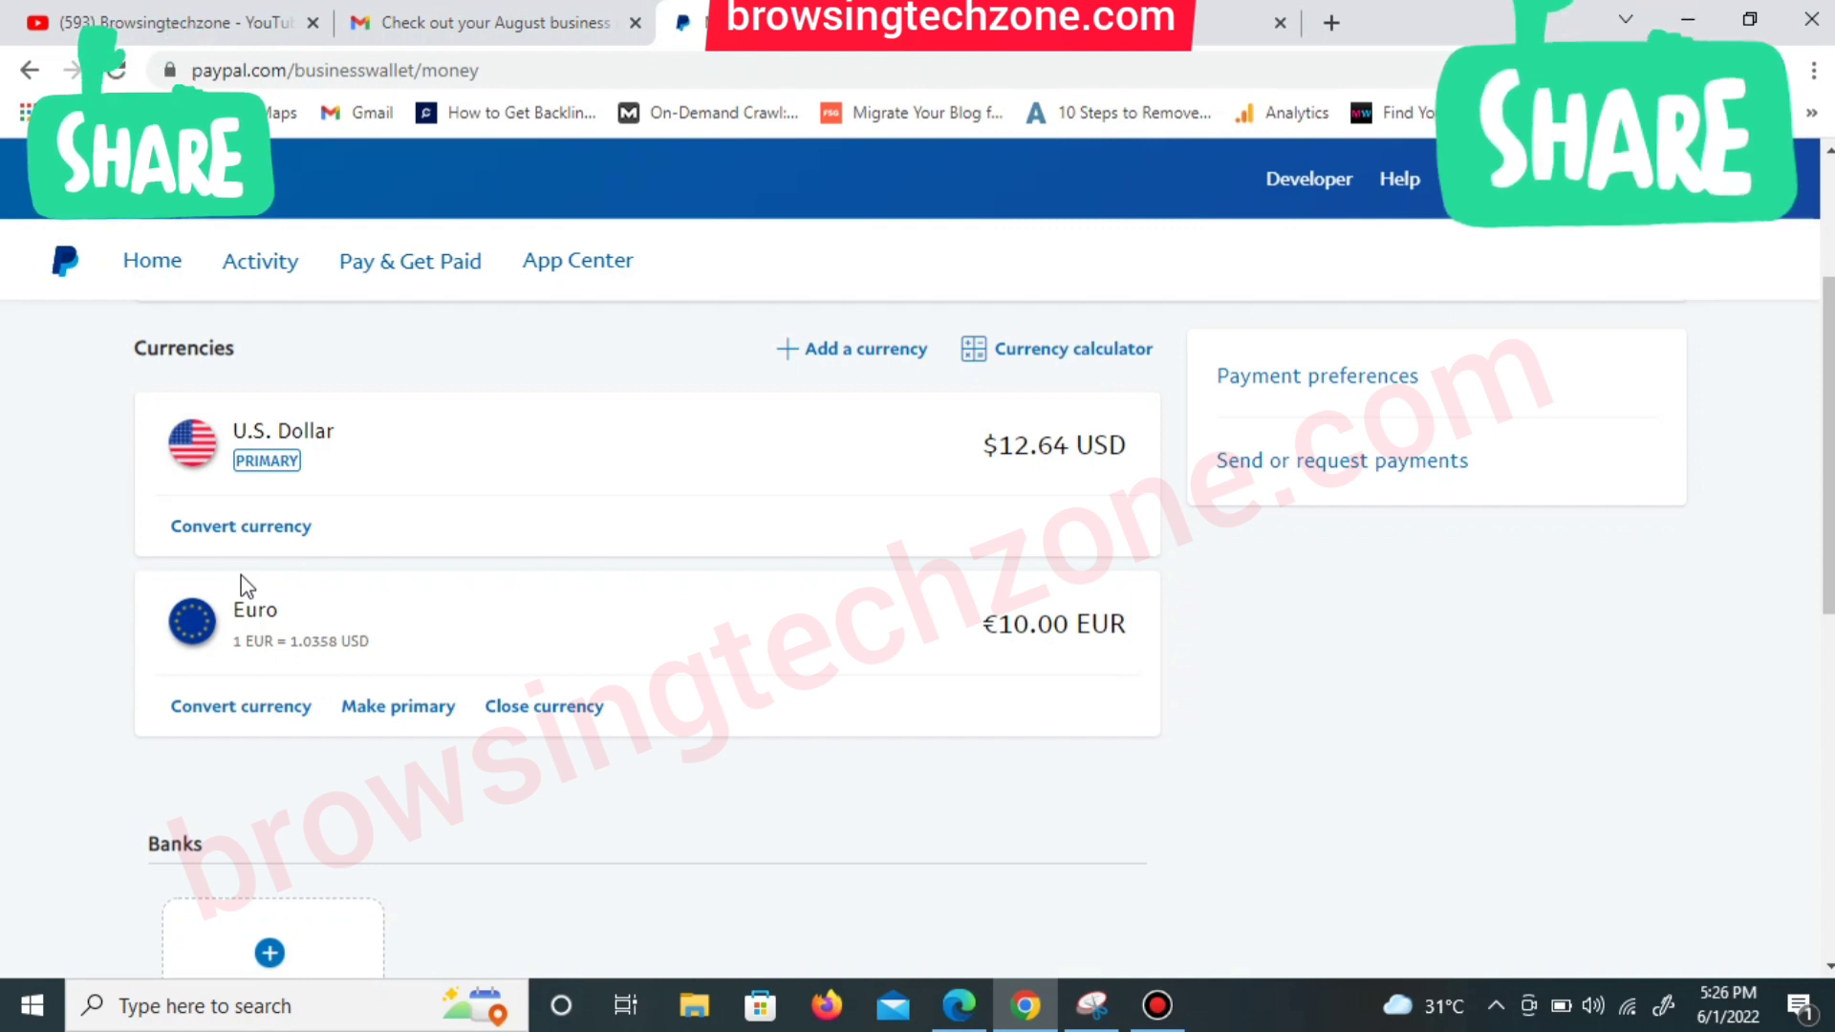
scroll(247, 585, "up", 3)
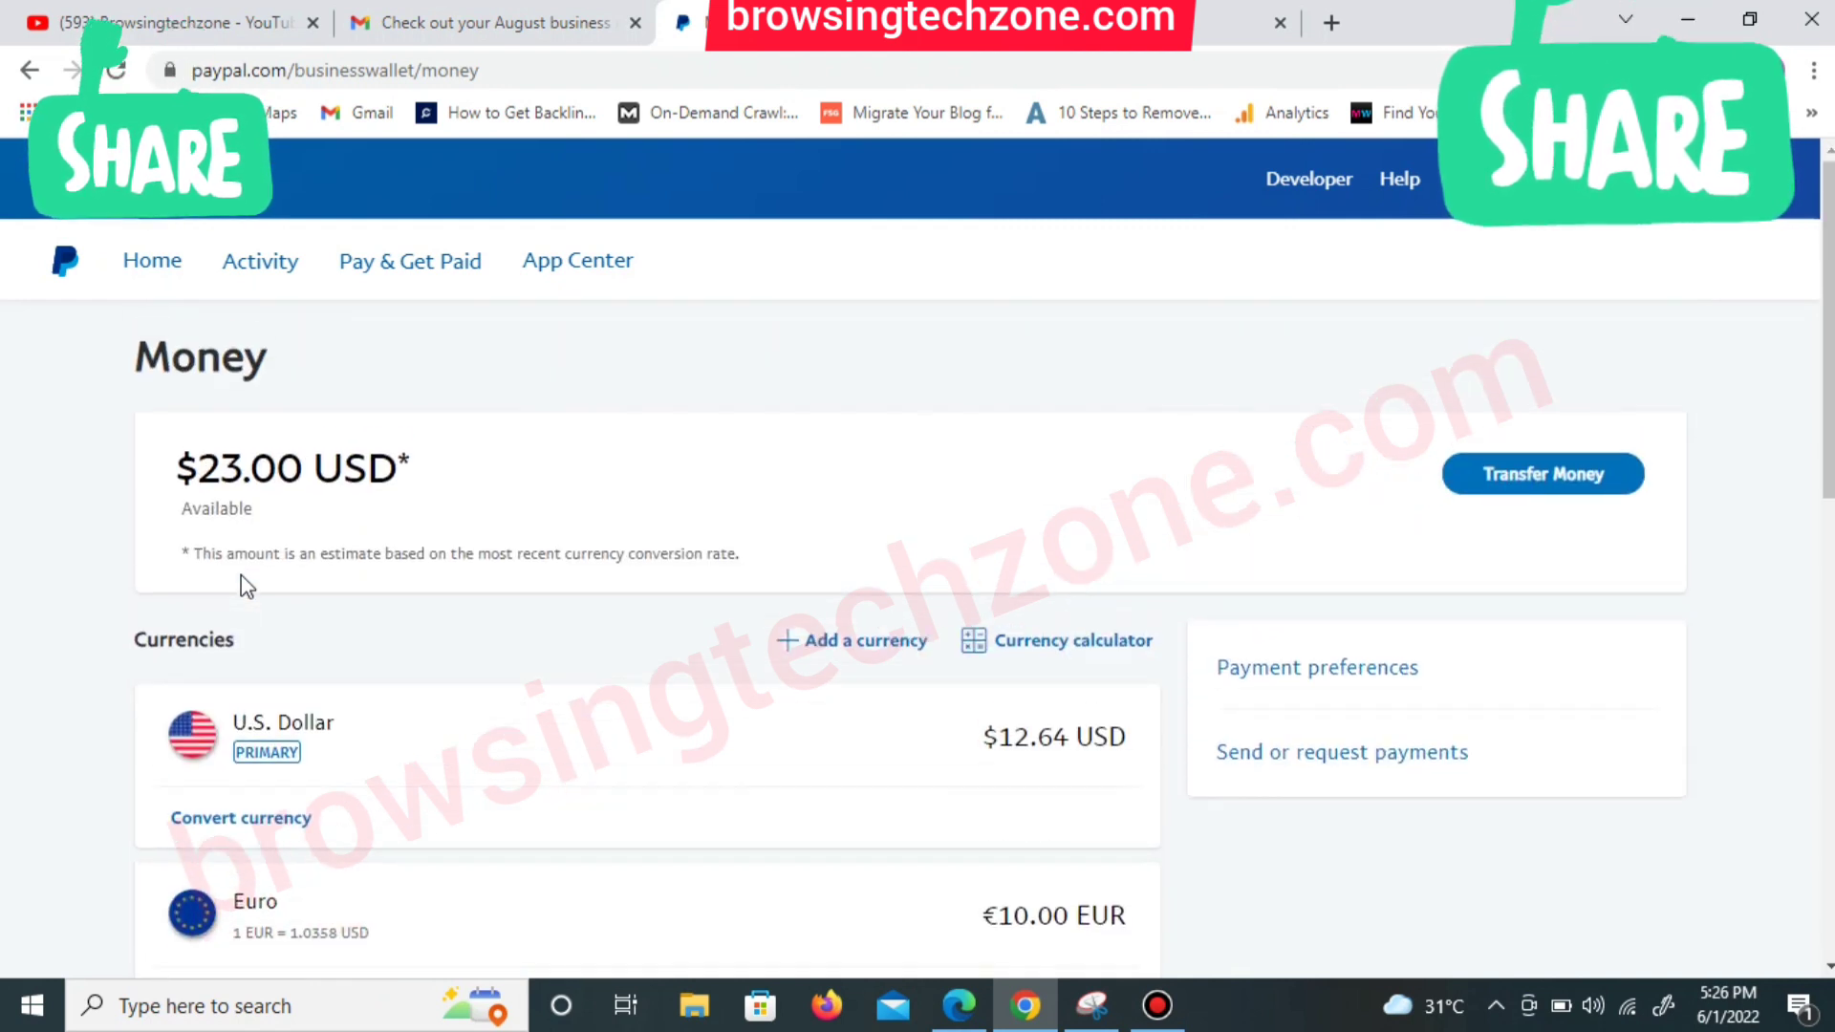
scroll(246, 585, "down", 3)
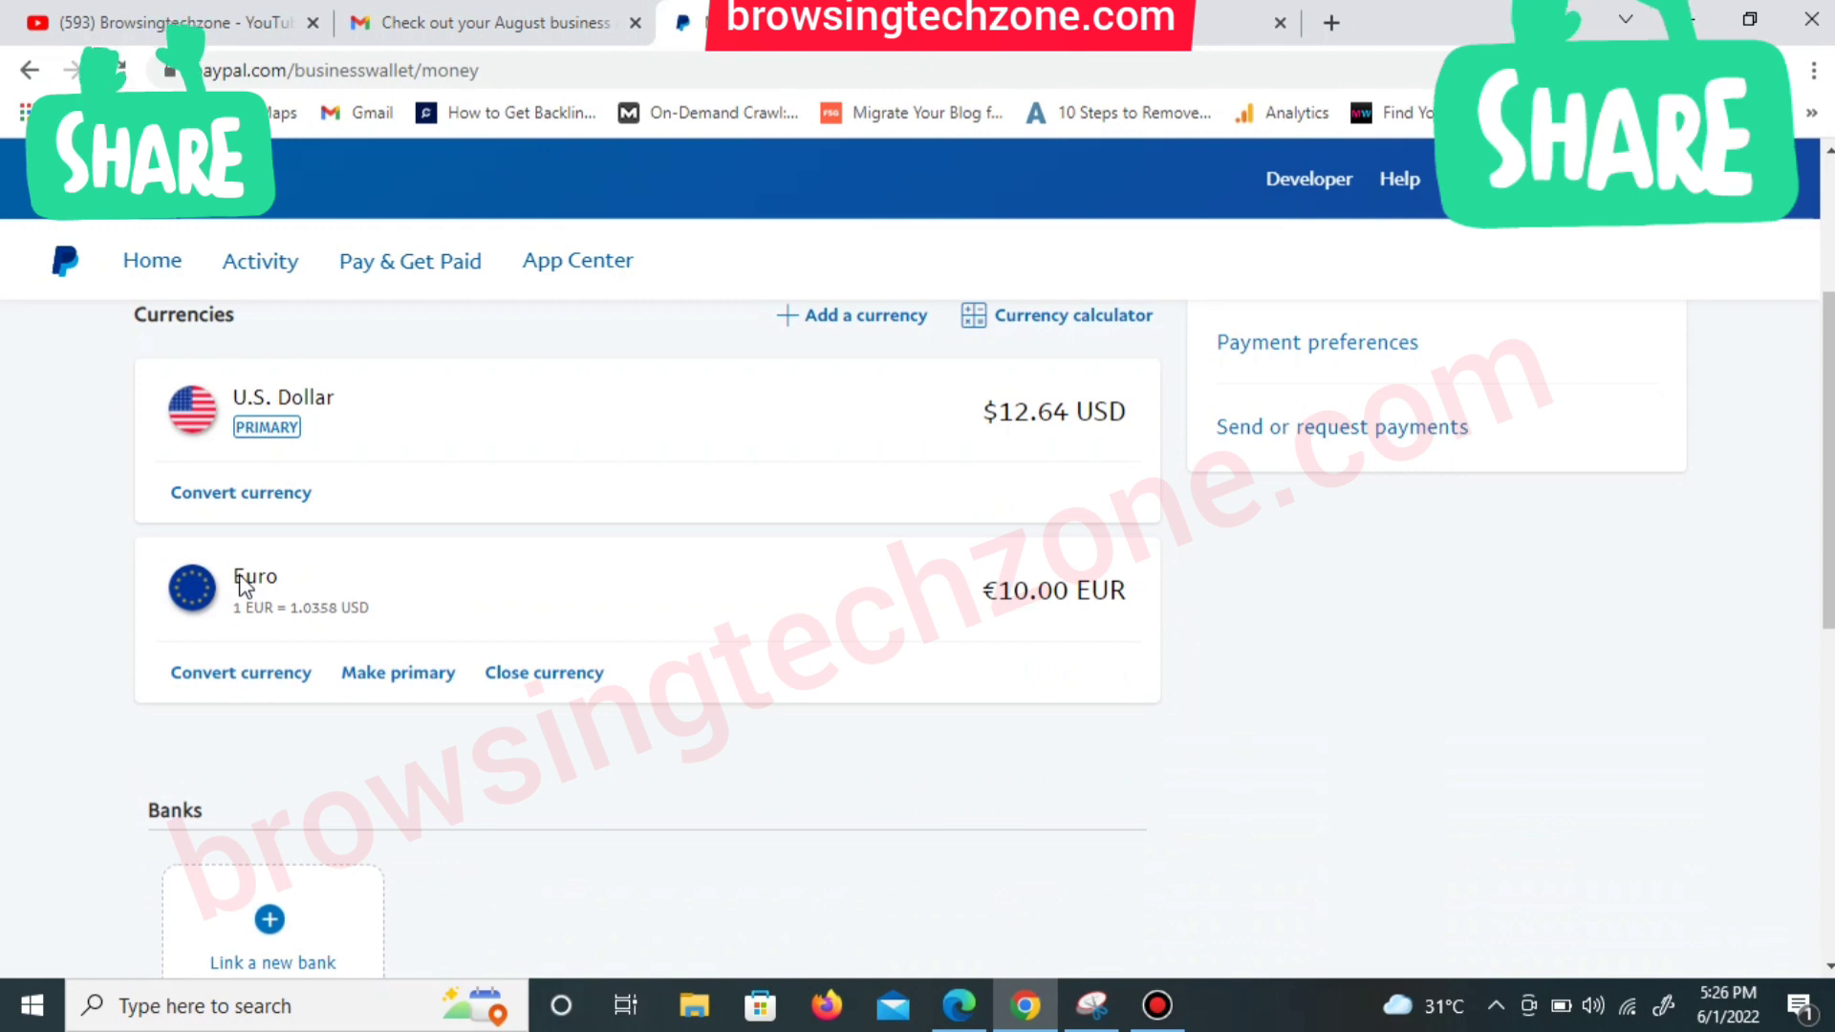
scroll(247, 585, "up", 3)
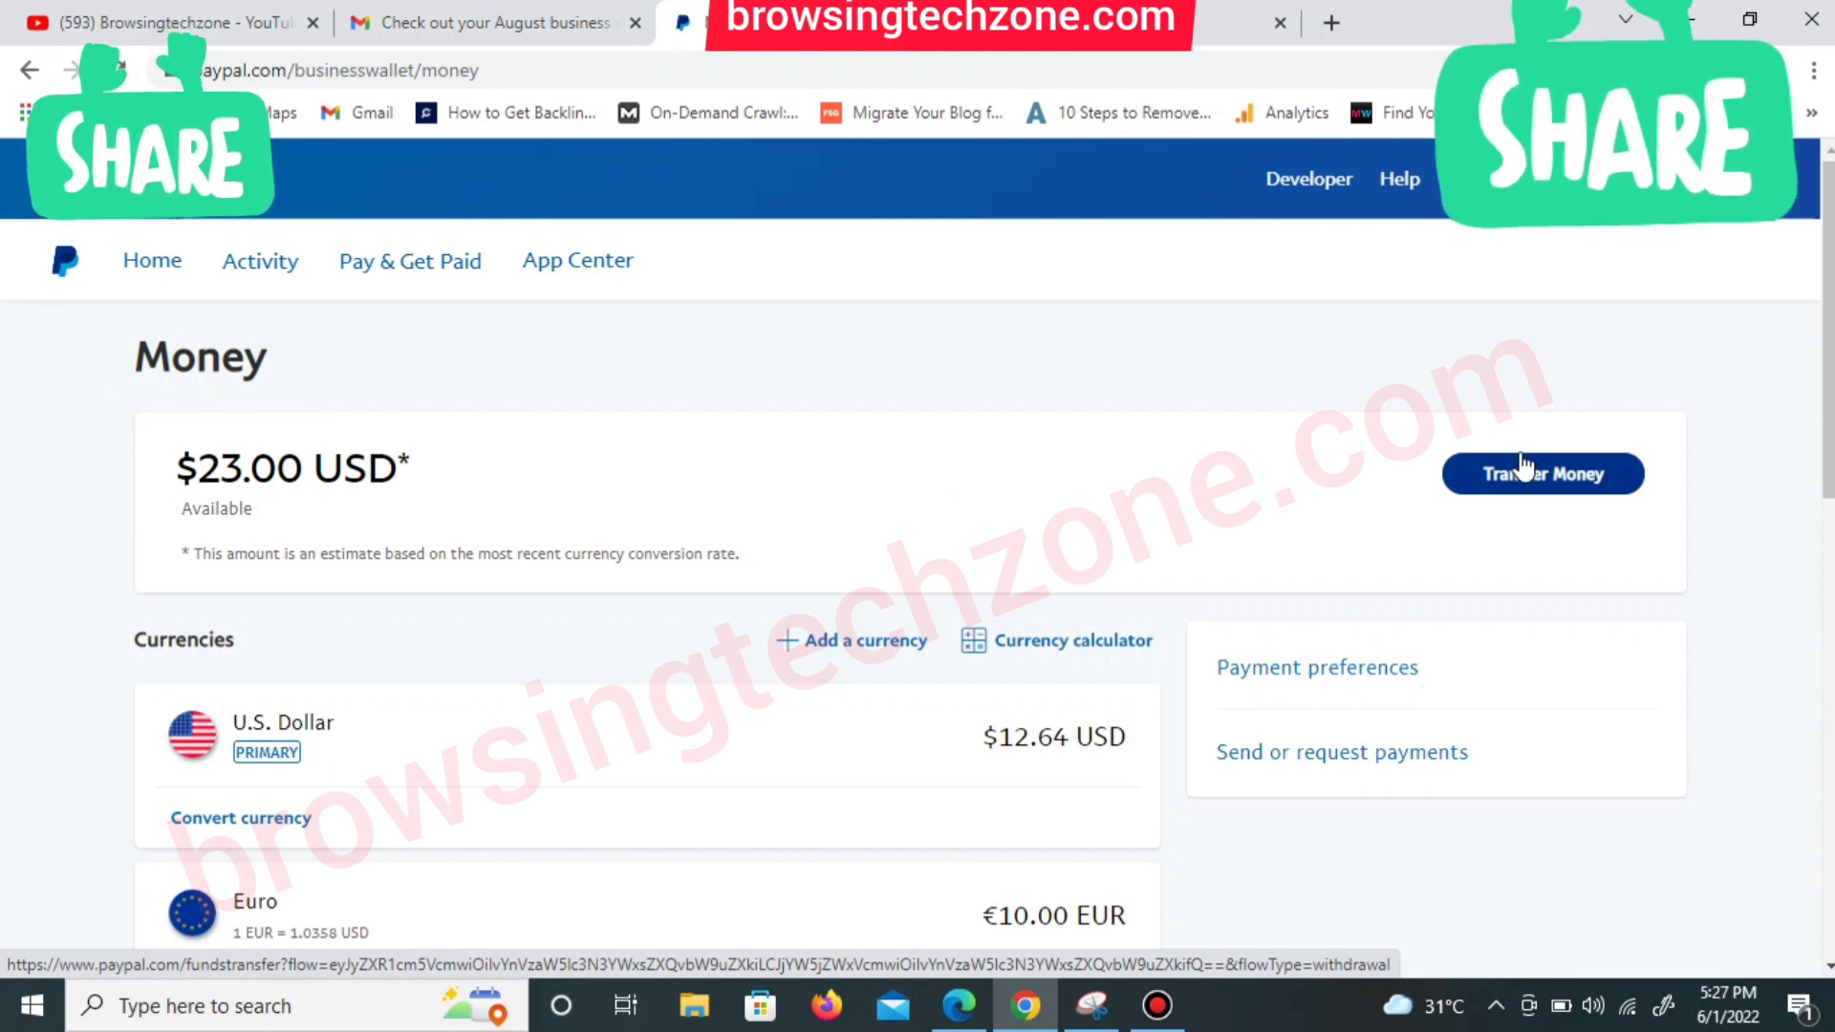
Open the money transfer form, logging in again with the account password.
left_click(1569, 476)
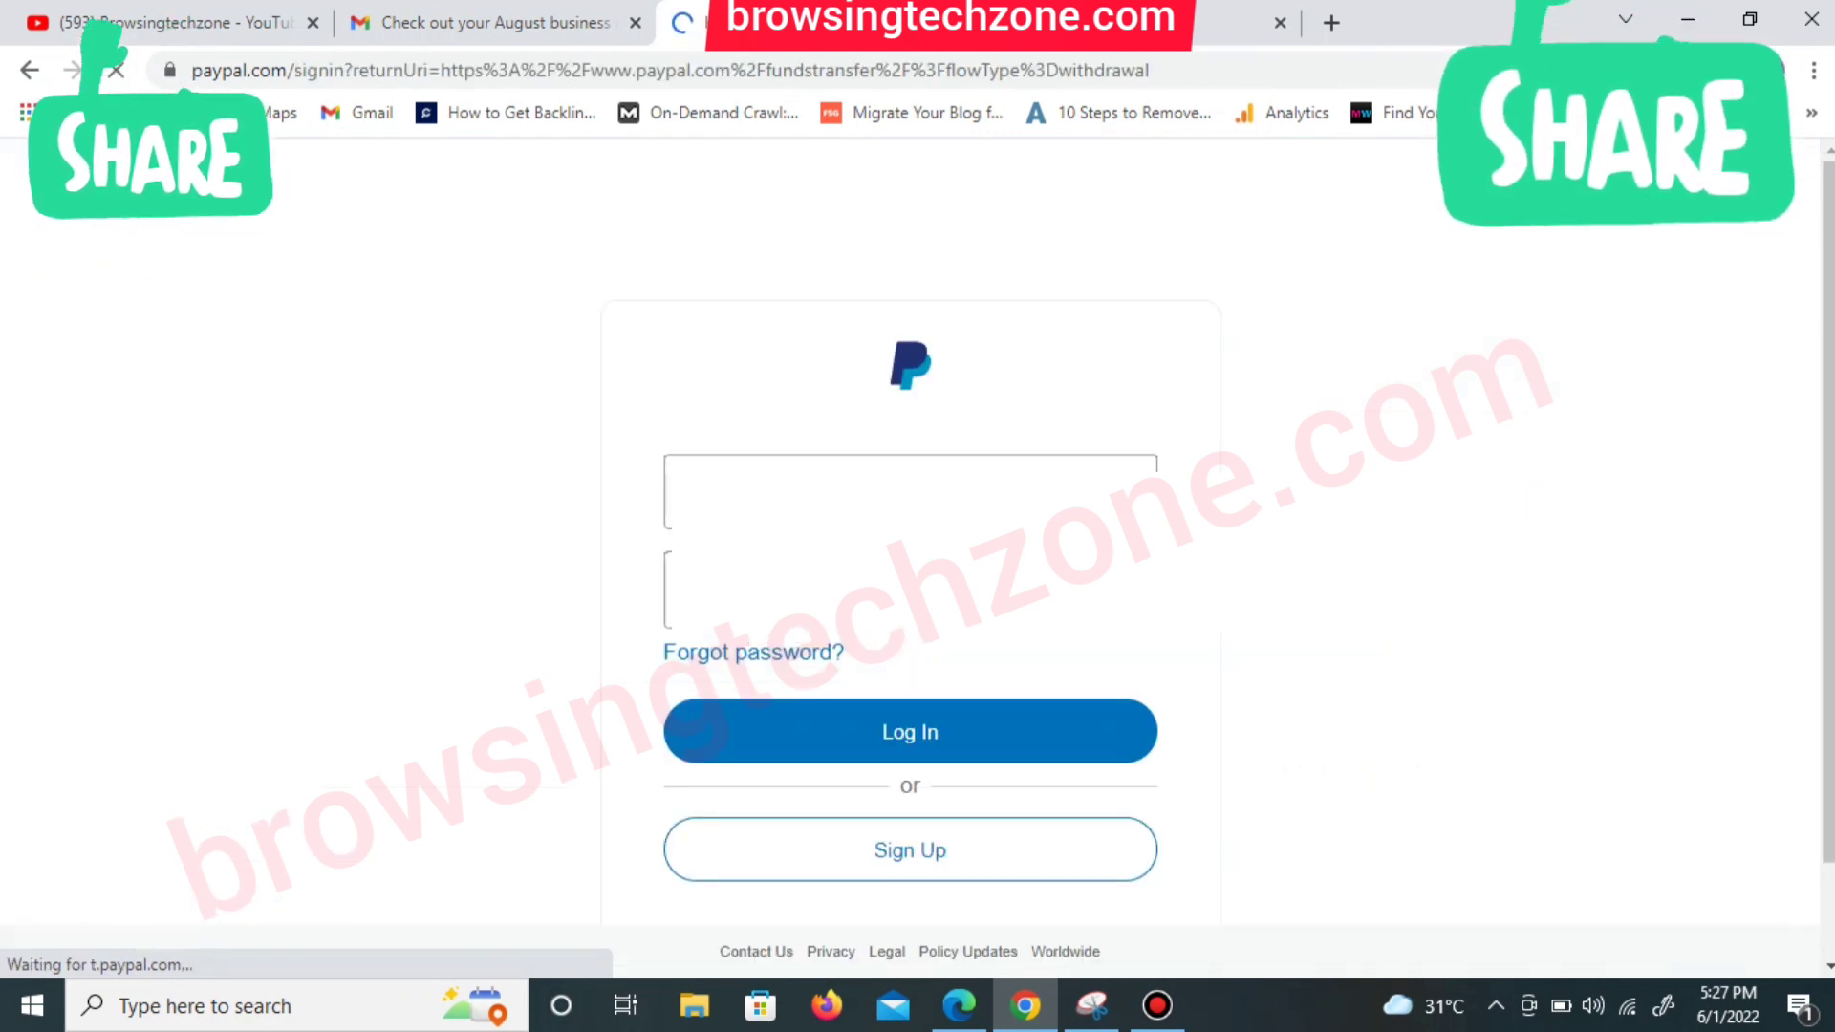
left_click(748, 617)
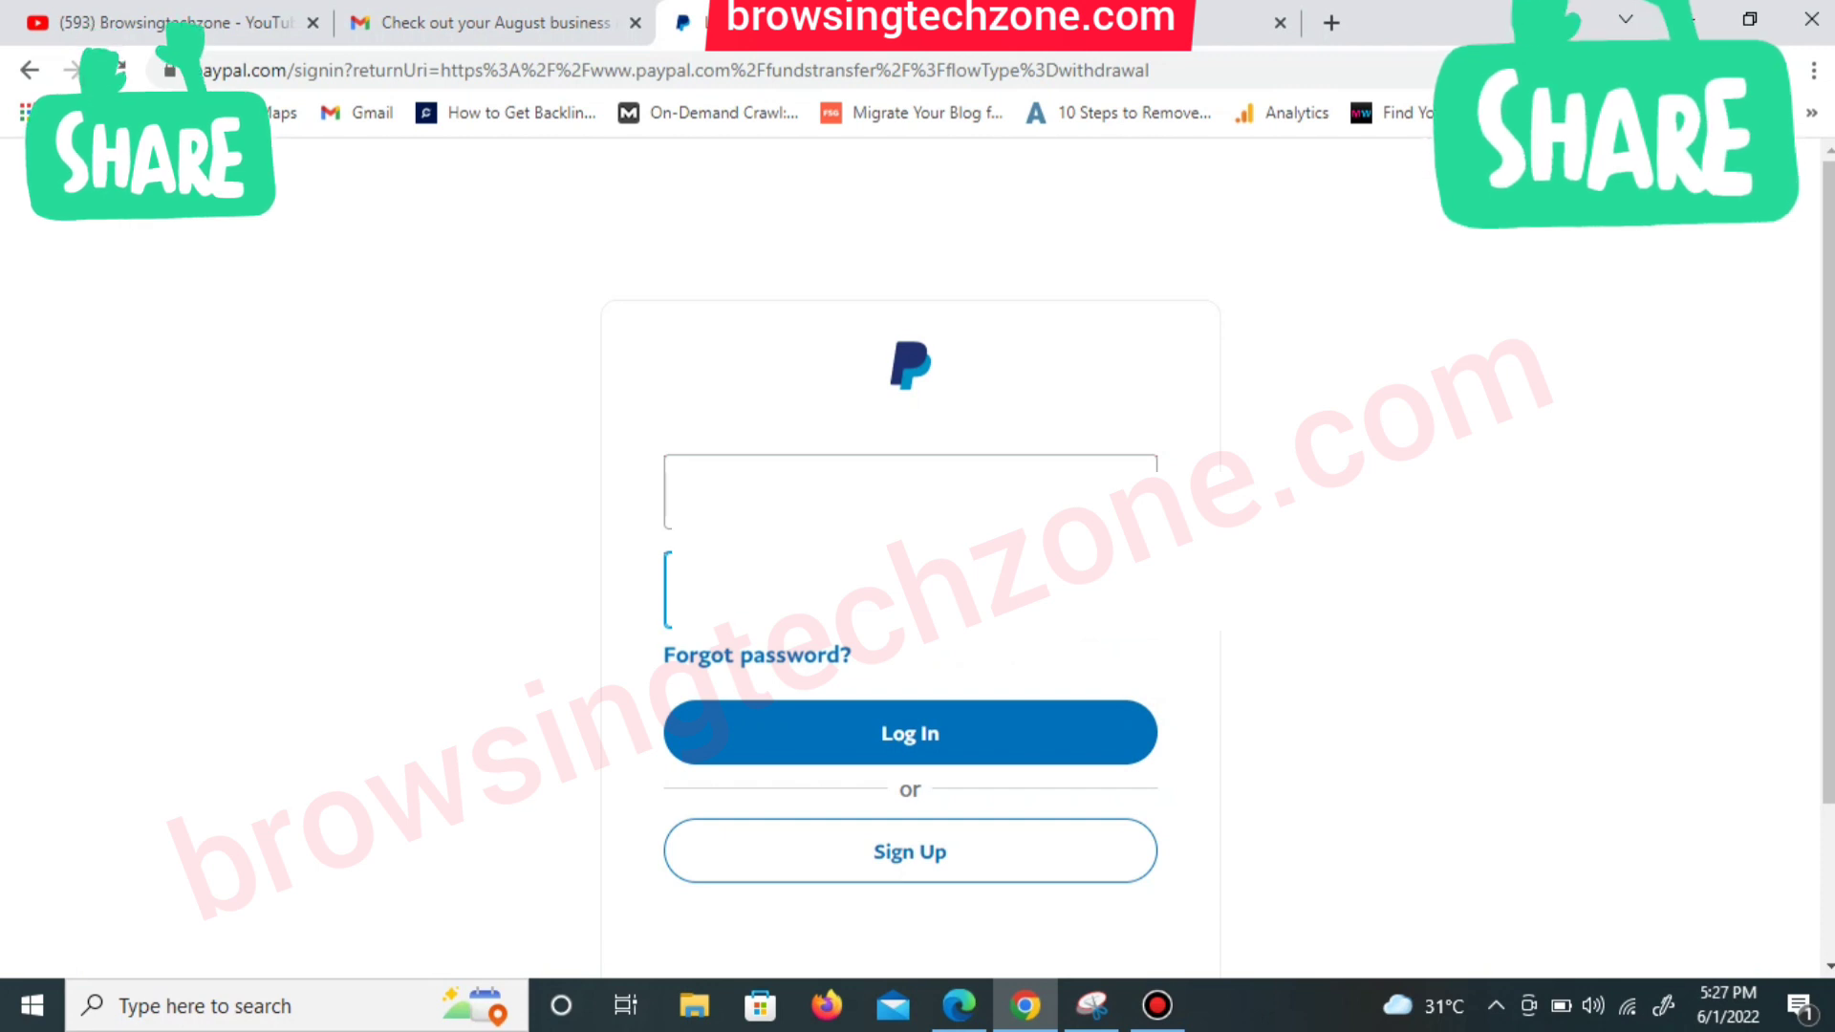
left_click(887, 746)
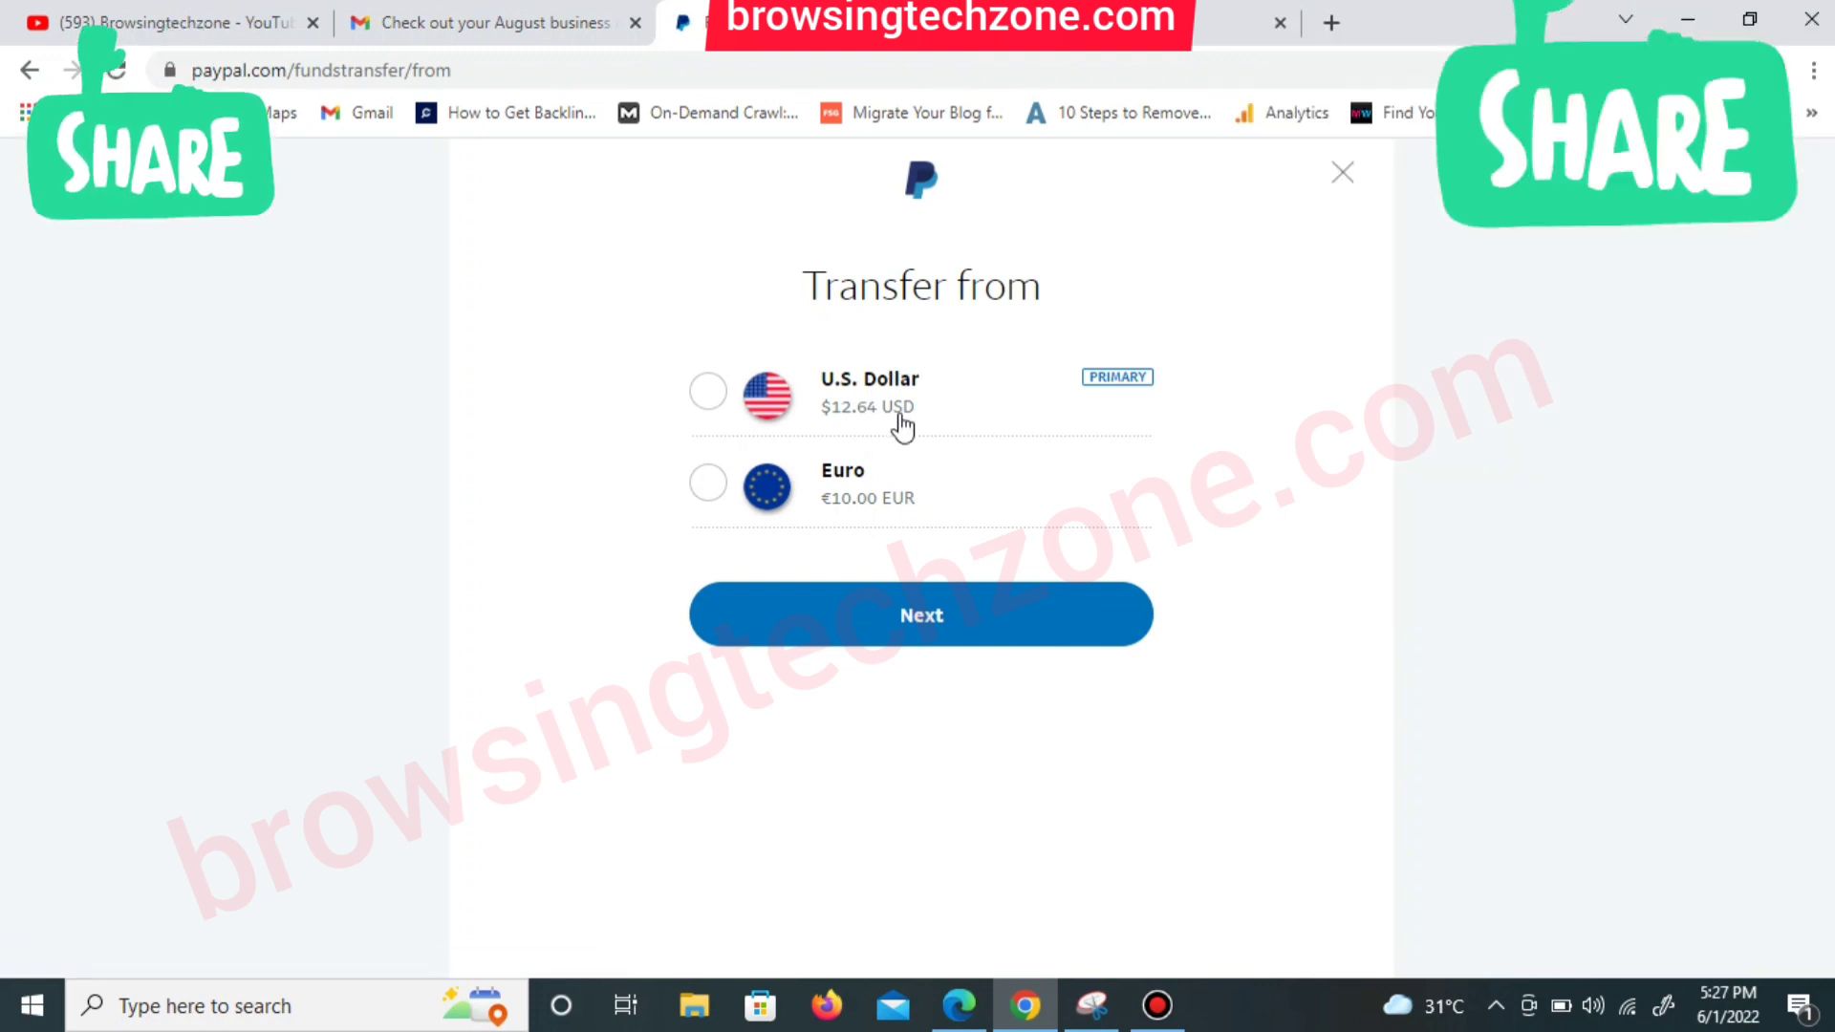
Try the Euro and U.S. Dollar balances as the transfer source, and close the transfer form without proceeding.
left_click(711, 486)
left_click(708, 394)
left_click(709, 482)
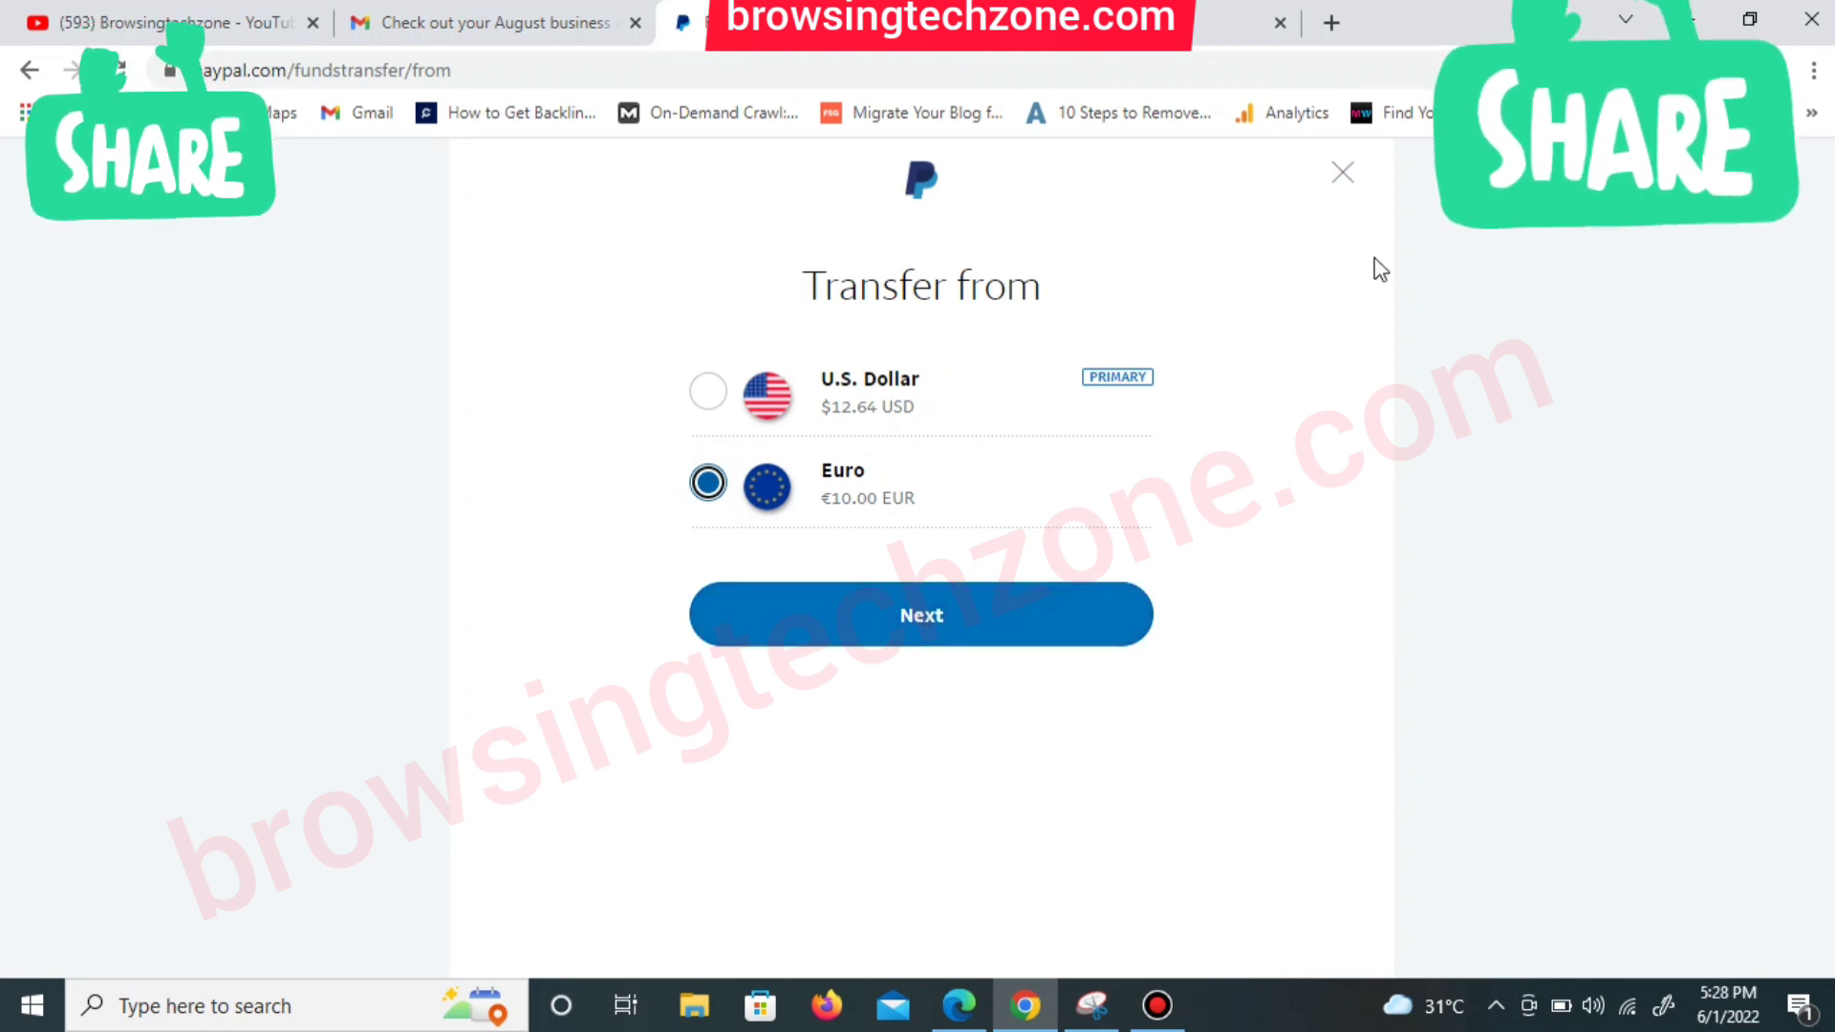
left_click(1342, 187)
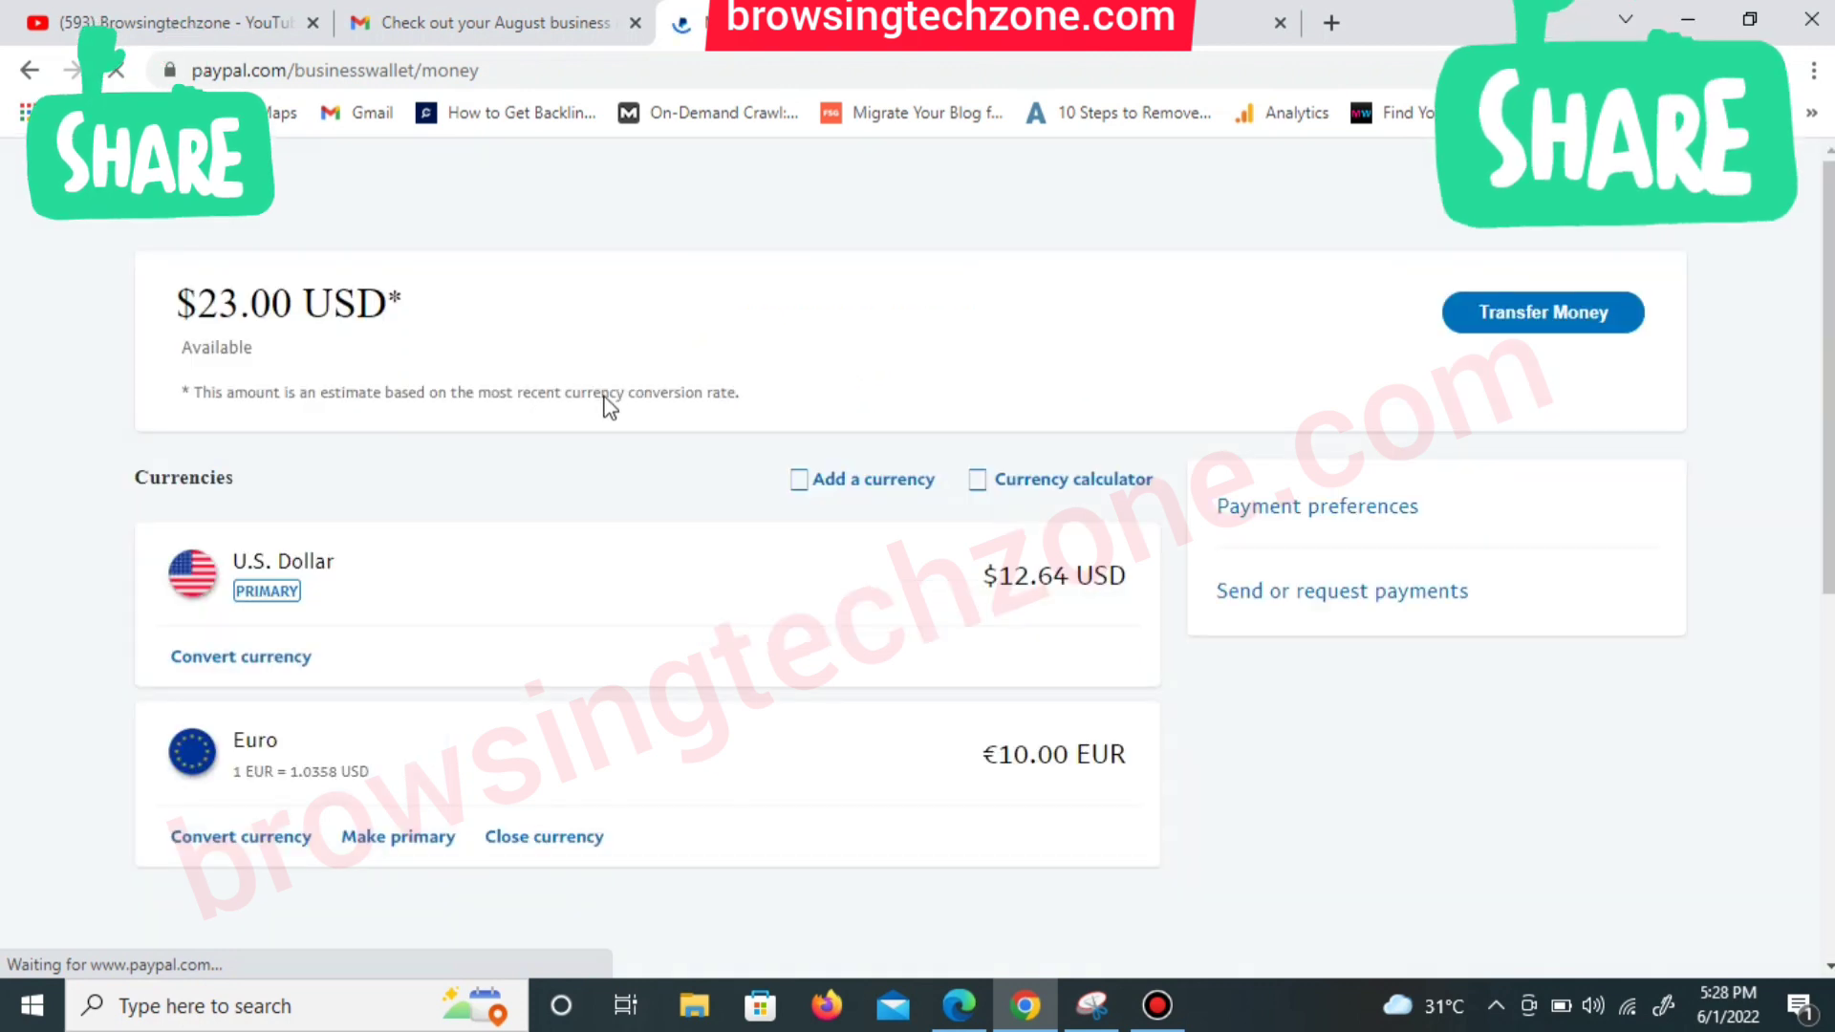
Set up a currency conversion of €10.00 from the Euro balance to USD and proceed to its review.
scroll(524, 540, "down", 2)
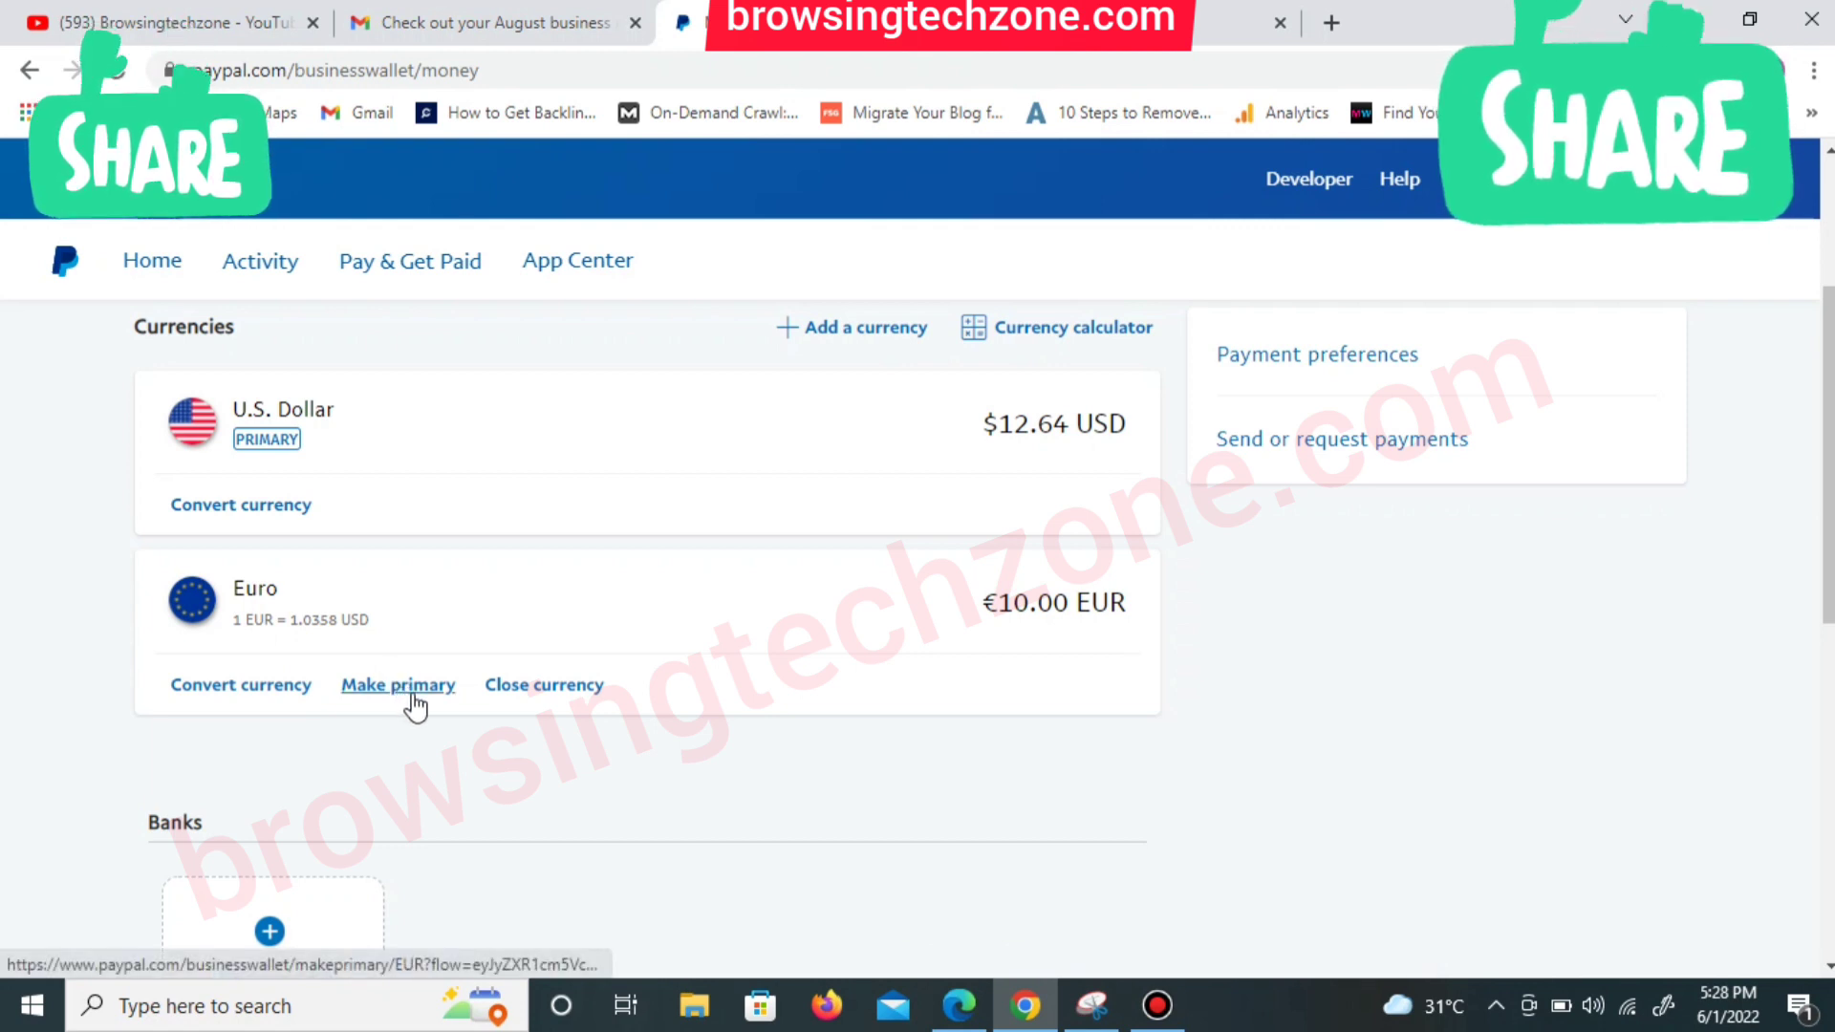
left_click(210, 692)
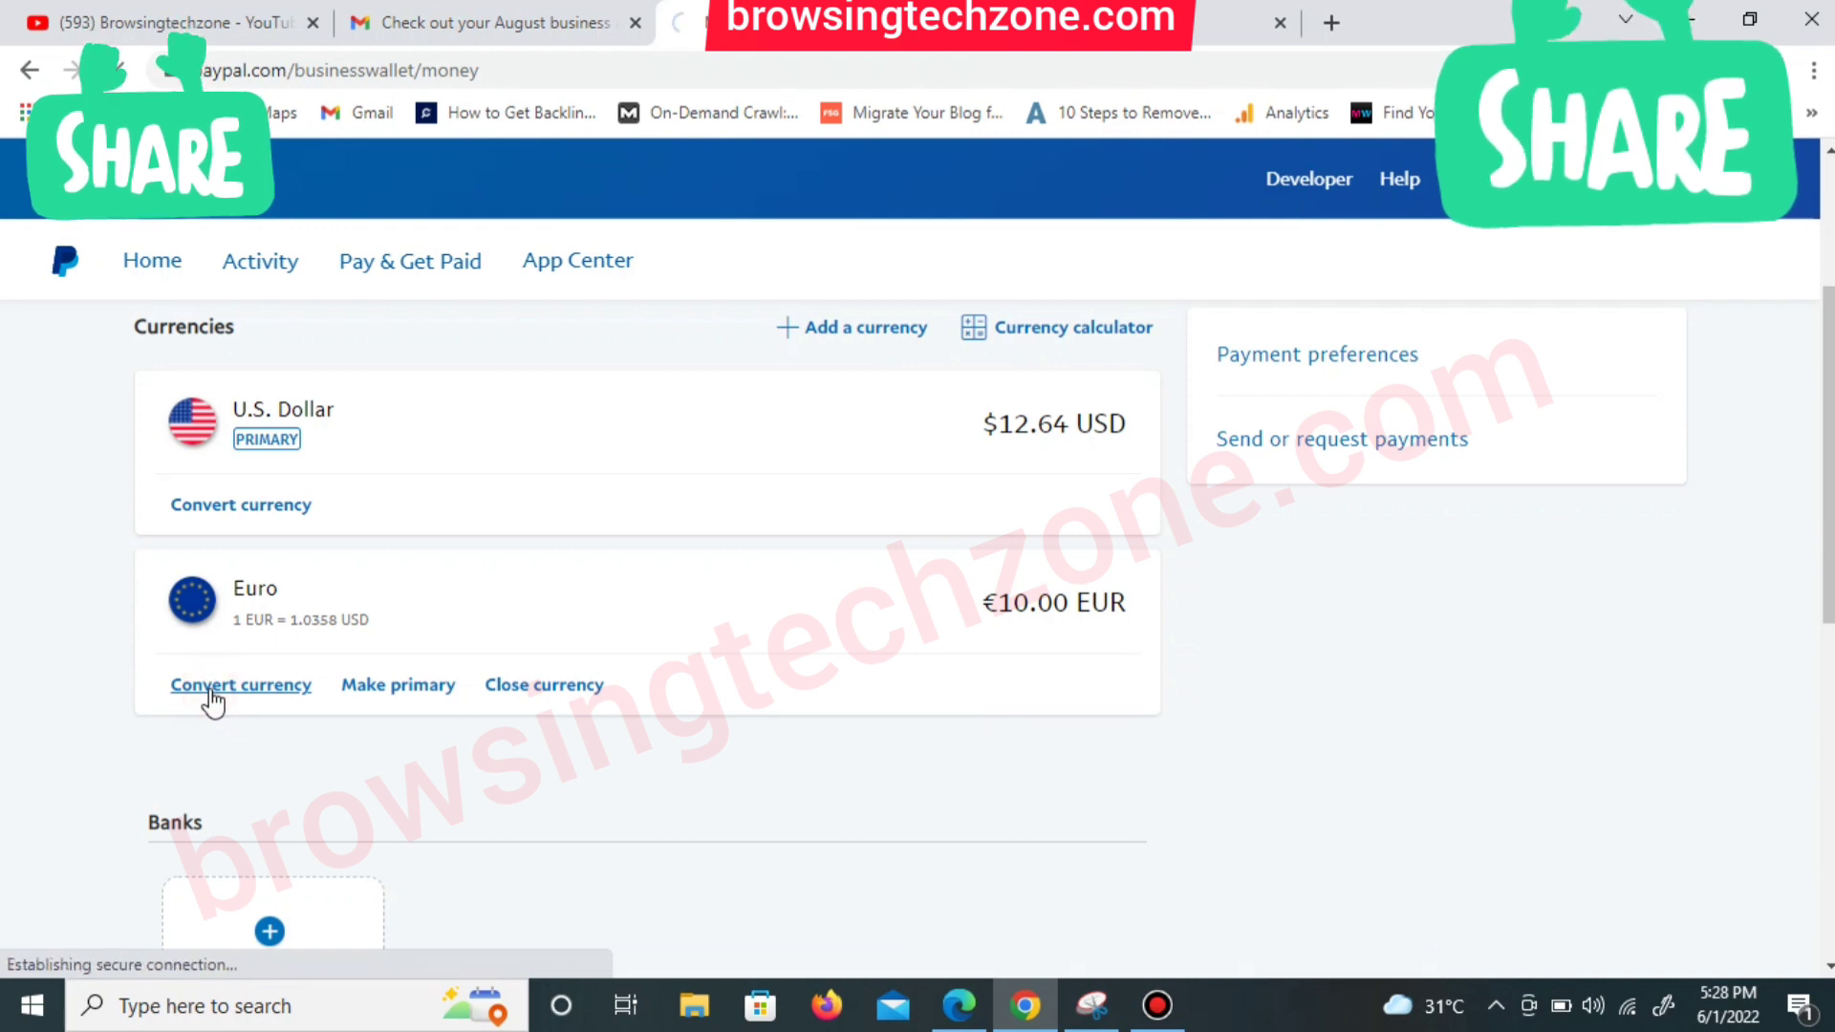
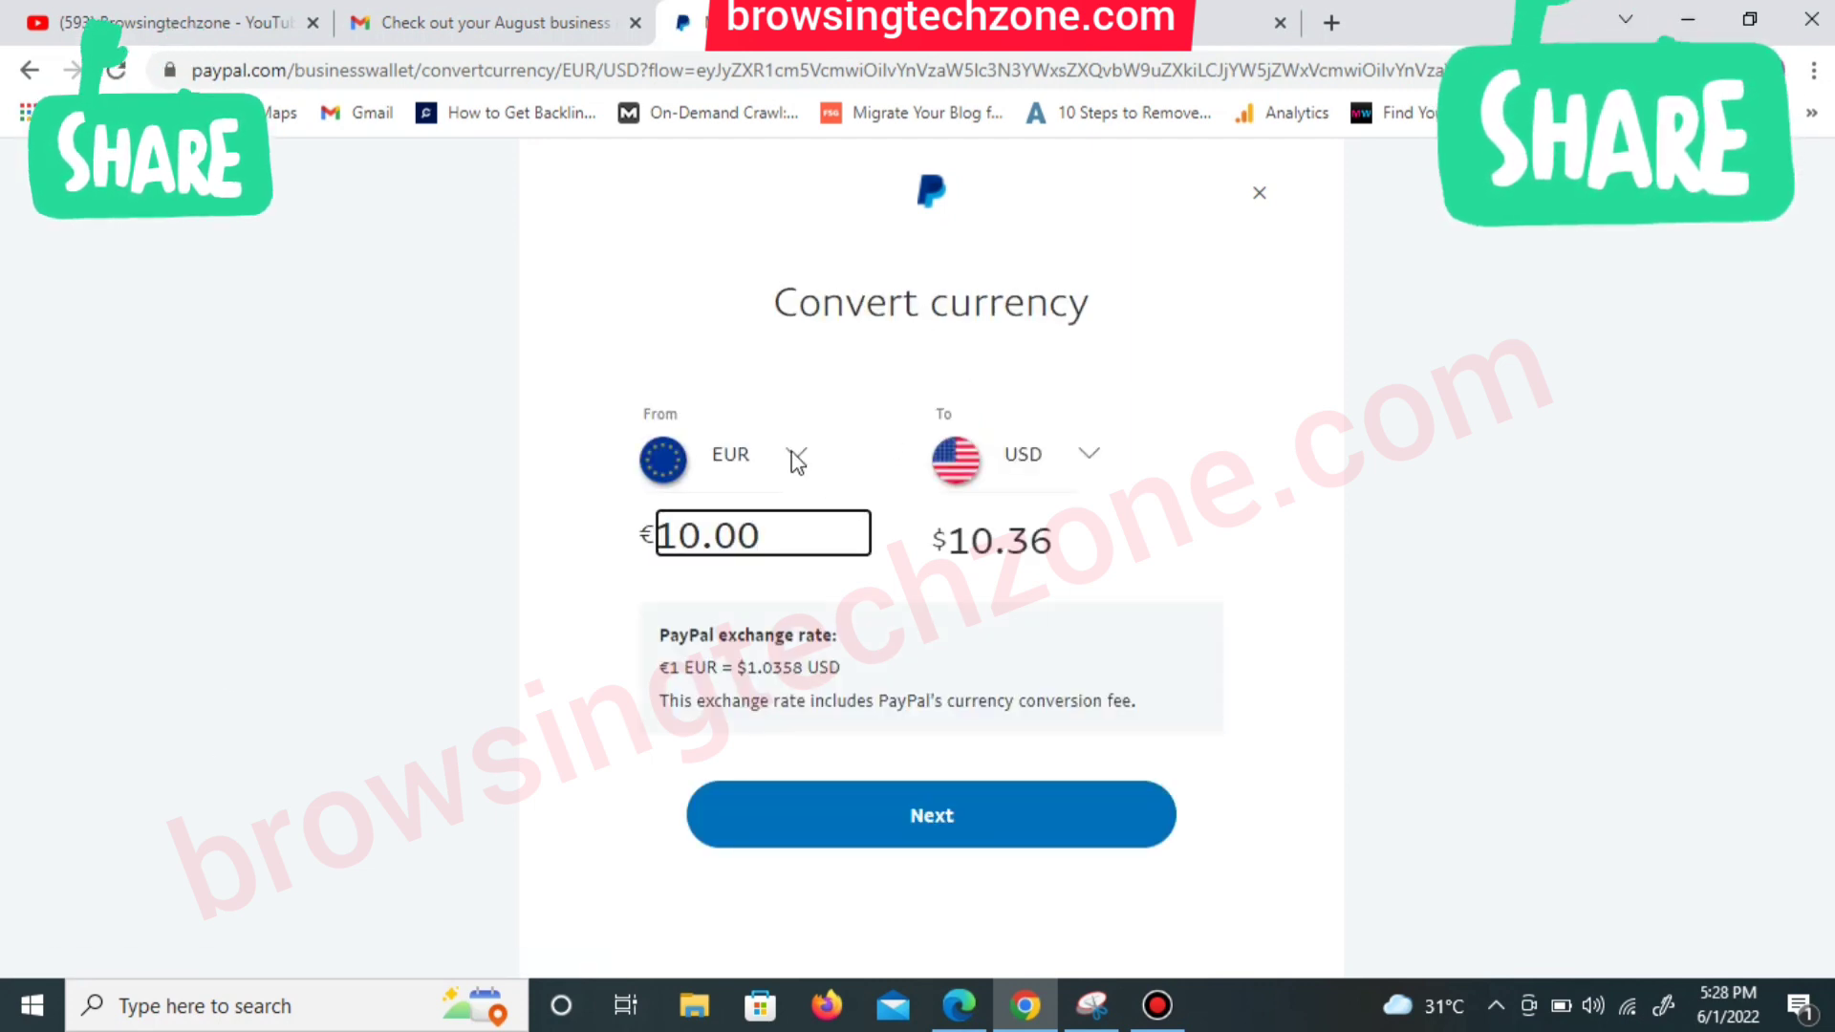
left_click(1082, 457)
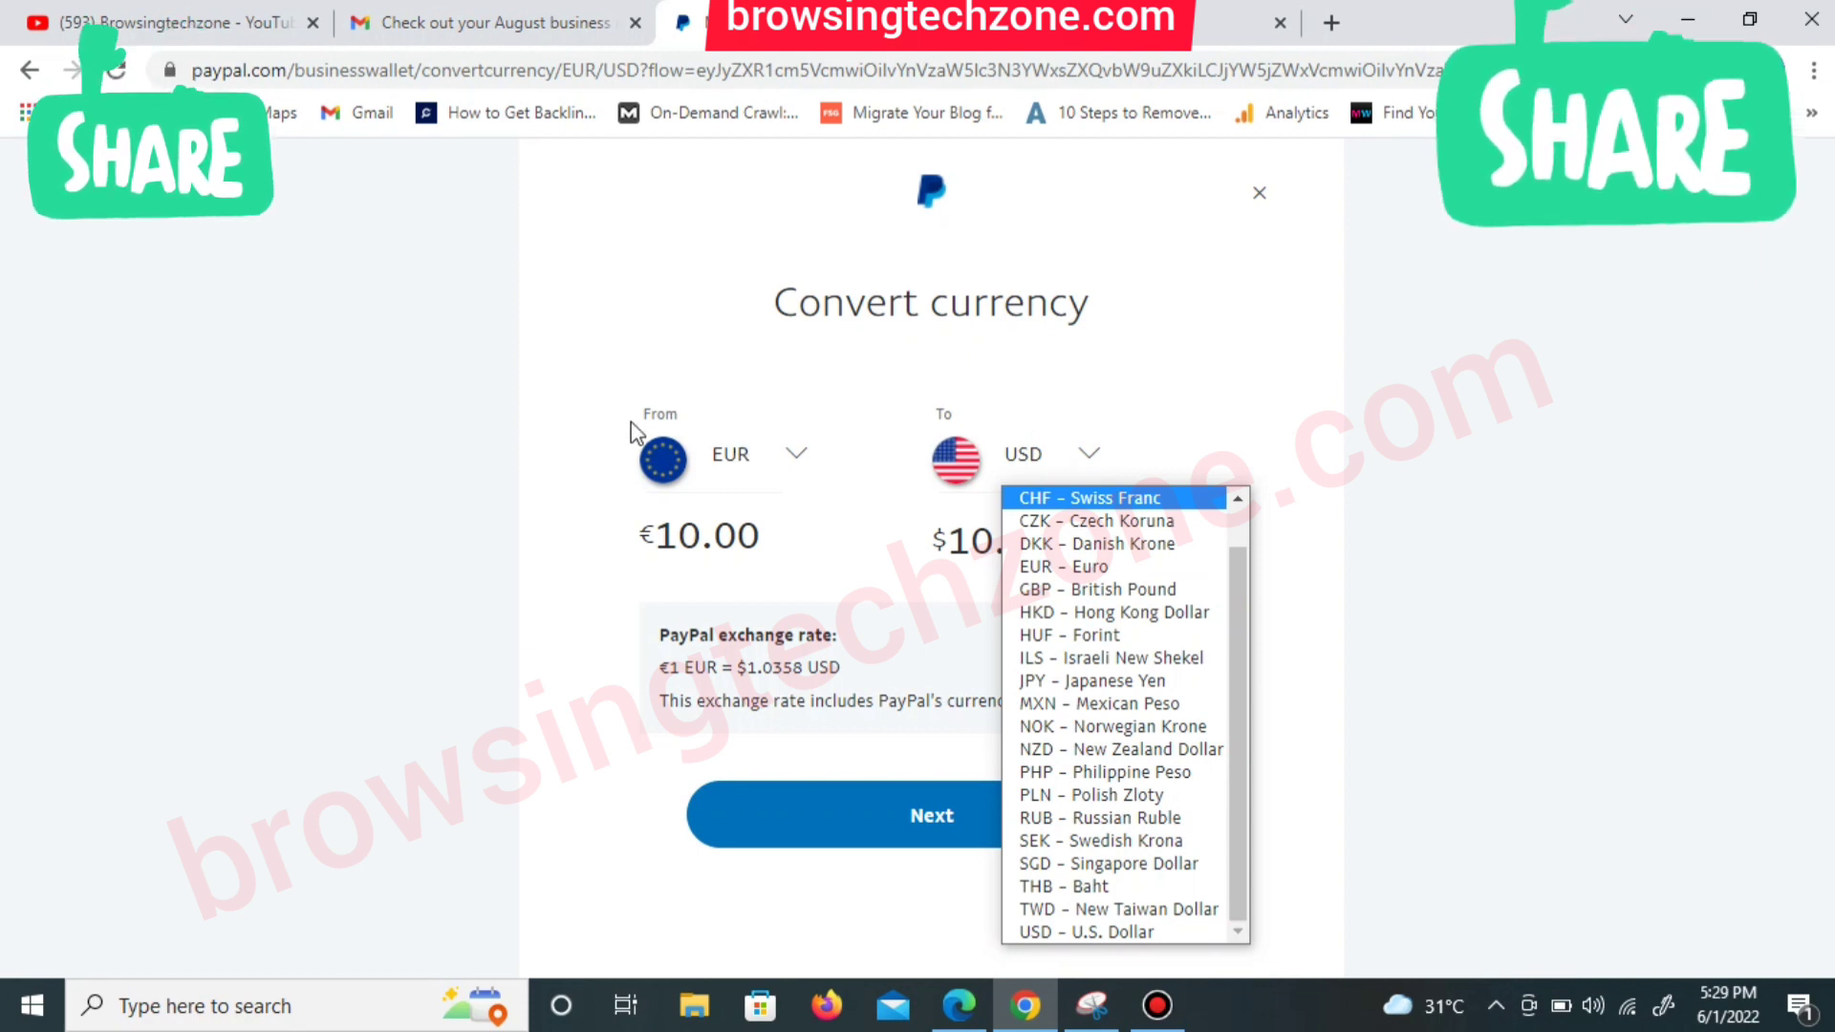
left_click(801, 455)
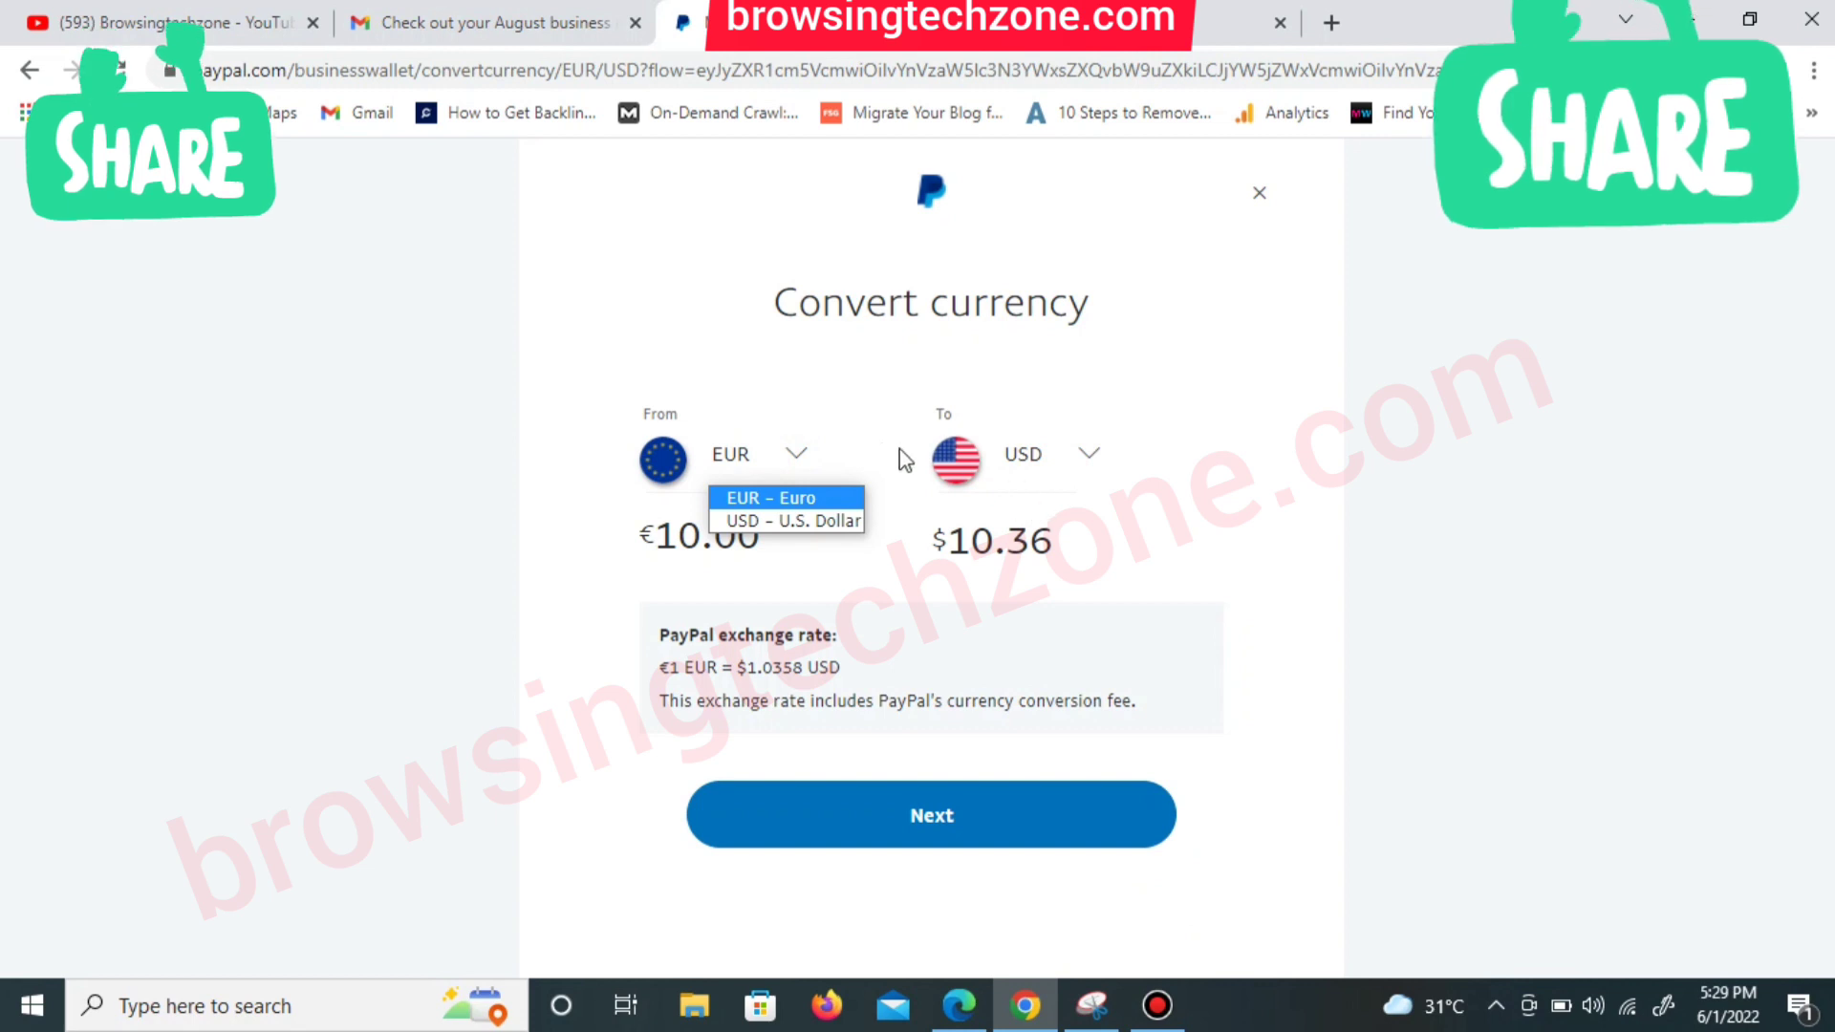
left_click(922, 582)
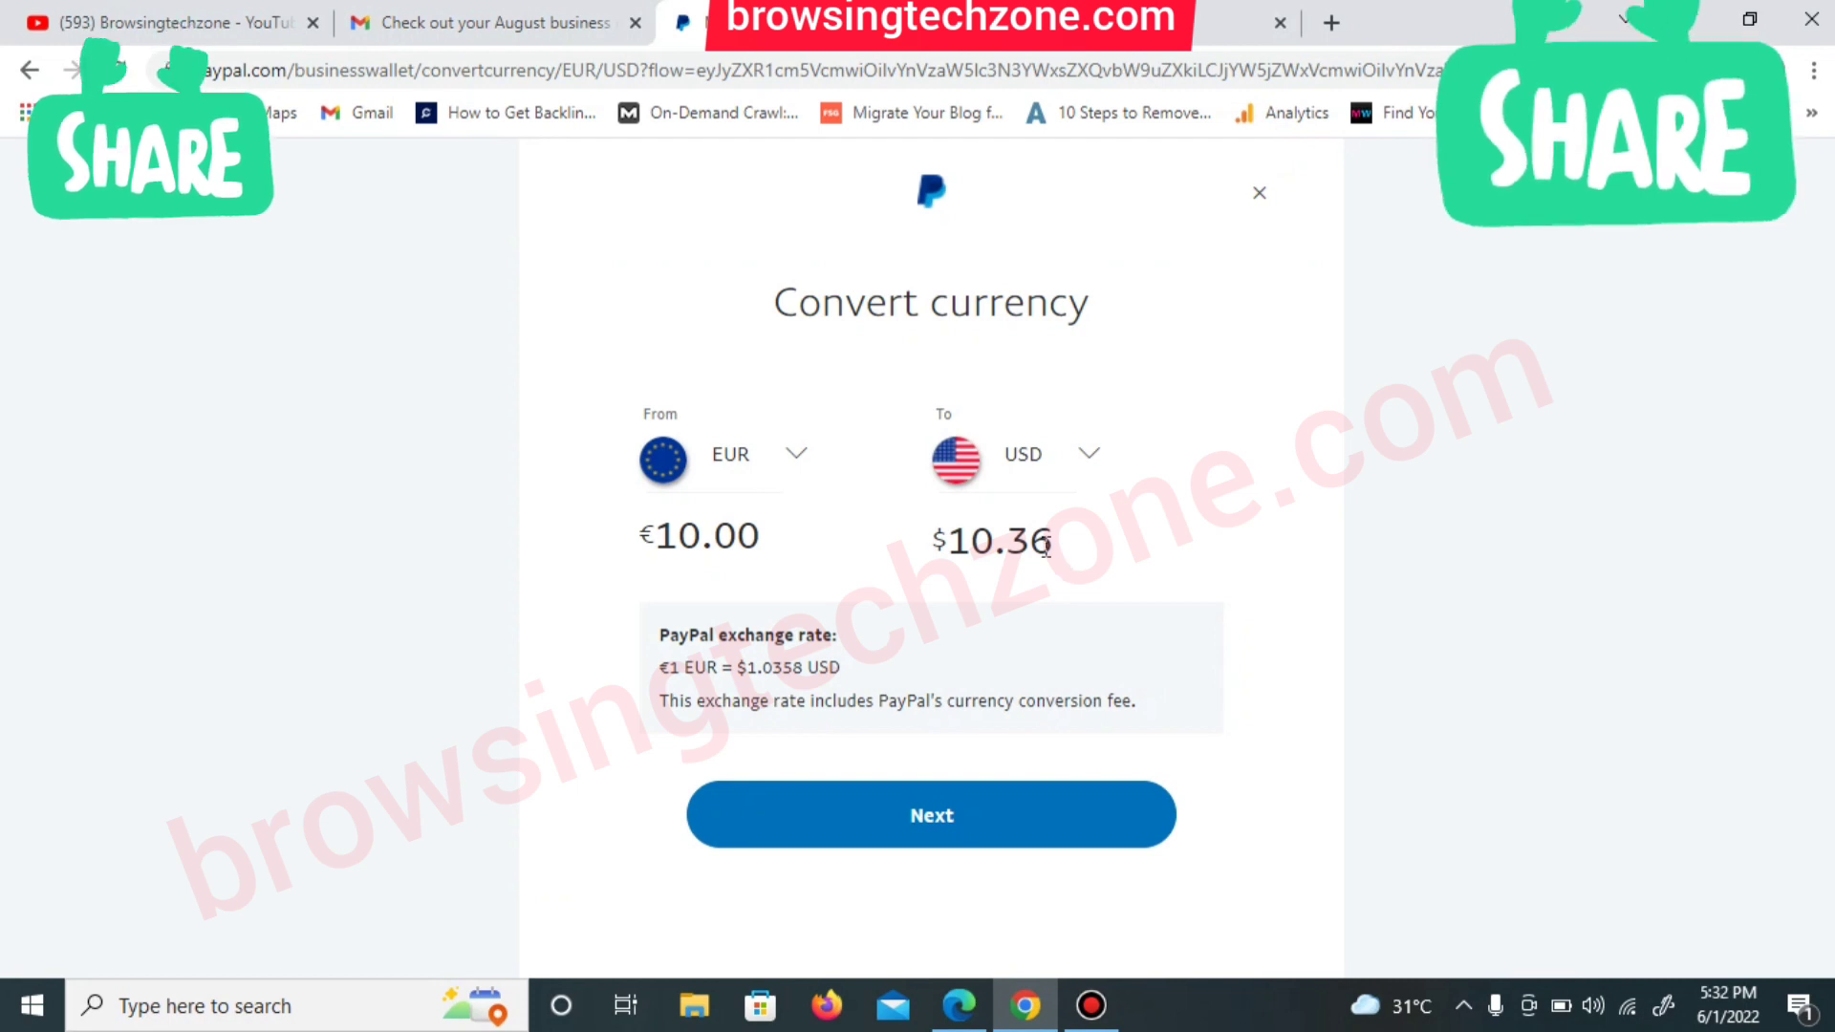
left_click(936, 836)
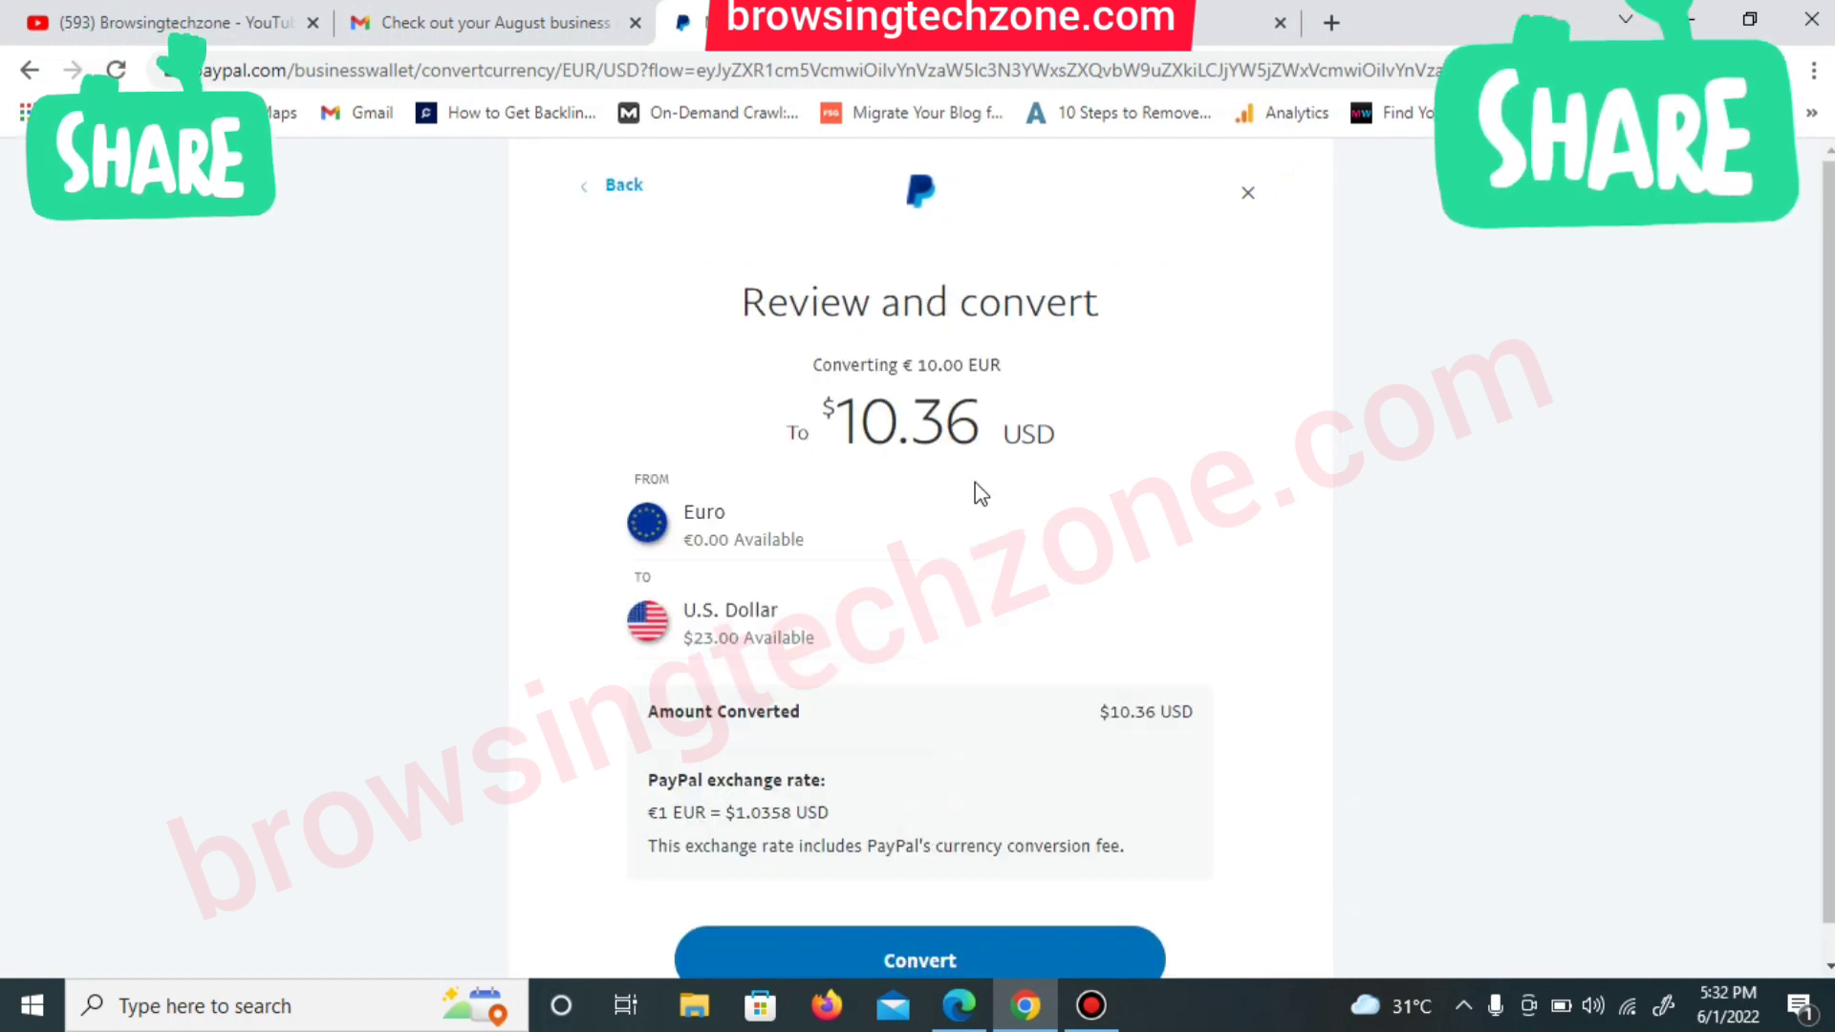
Review the EUR to USD amount and exchange rate, and carry out the conversion.
scroll(976, 394, "down", 1)
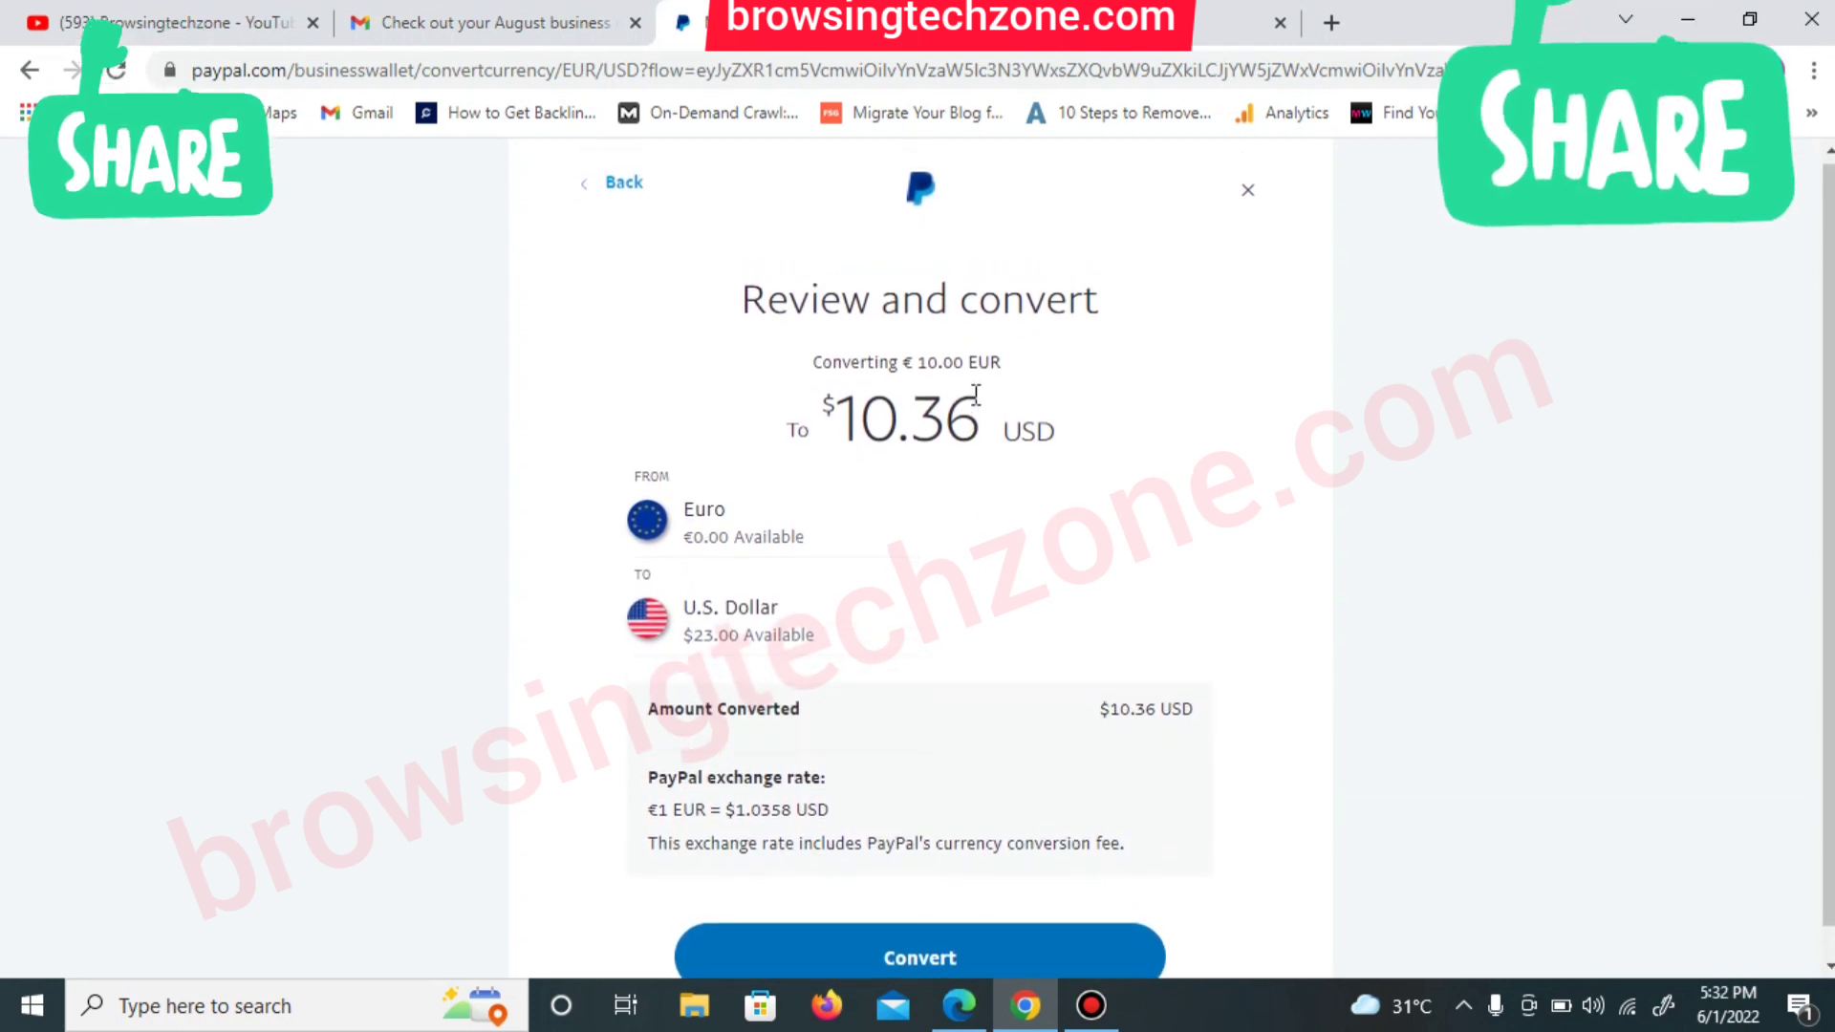
scroll(975, 393, "up", 1)
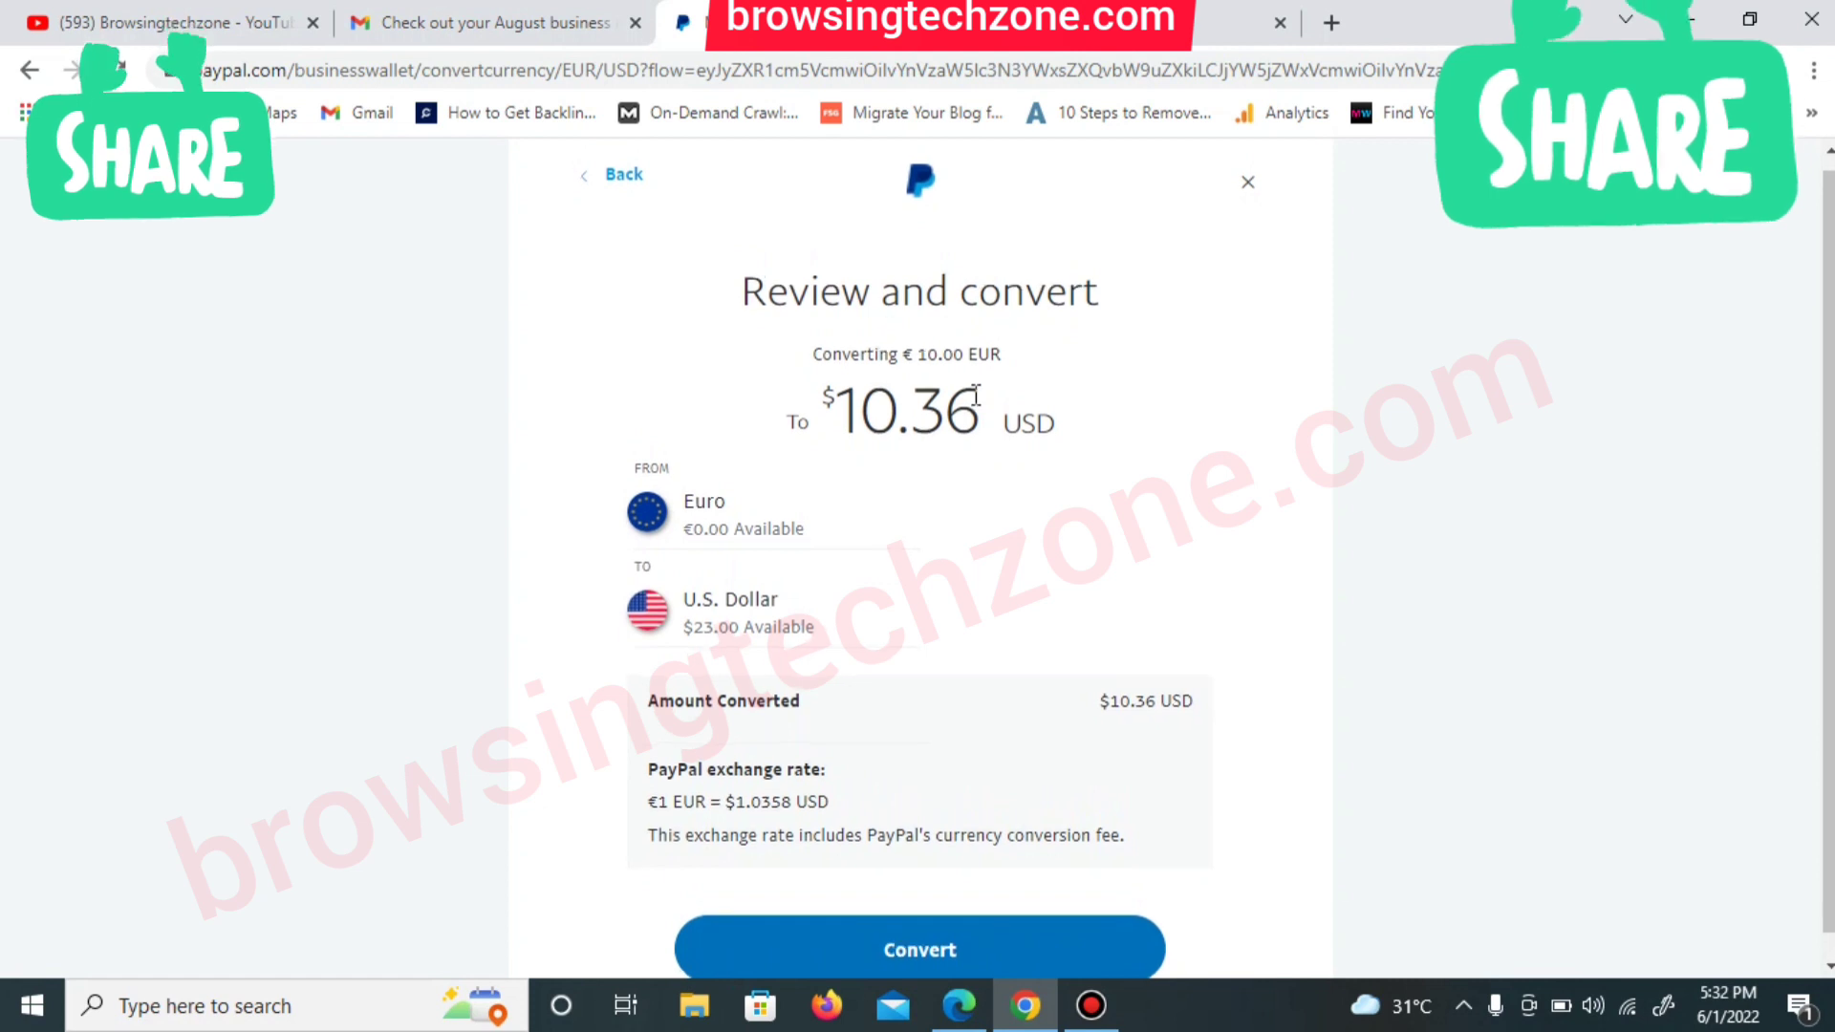
scroll(976, 390, "up", 1)
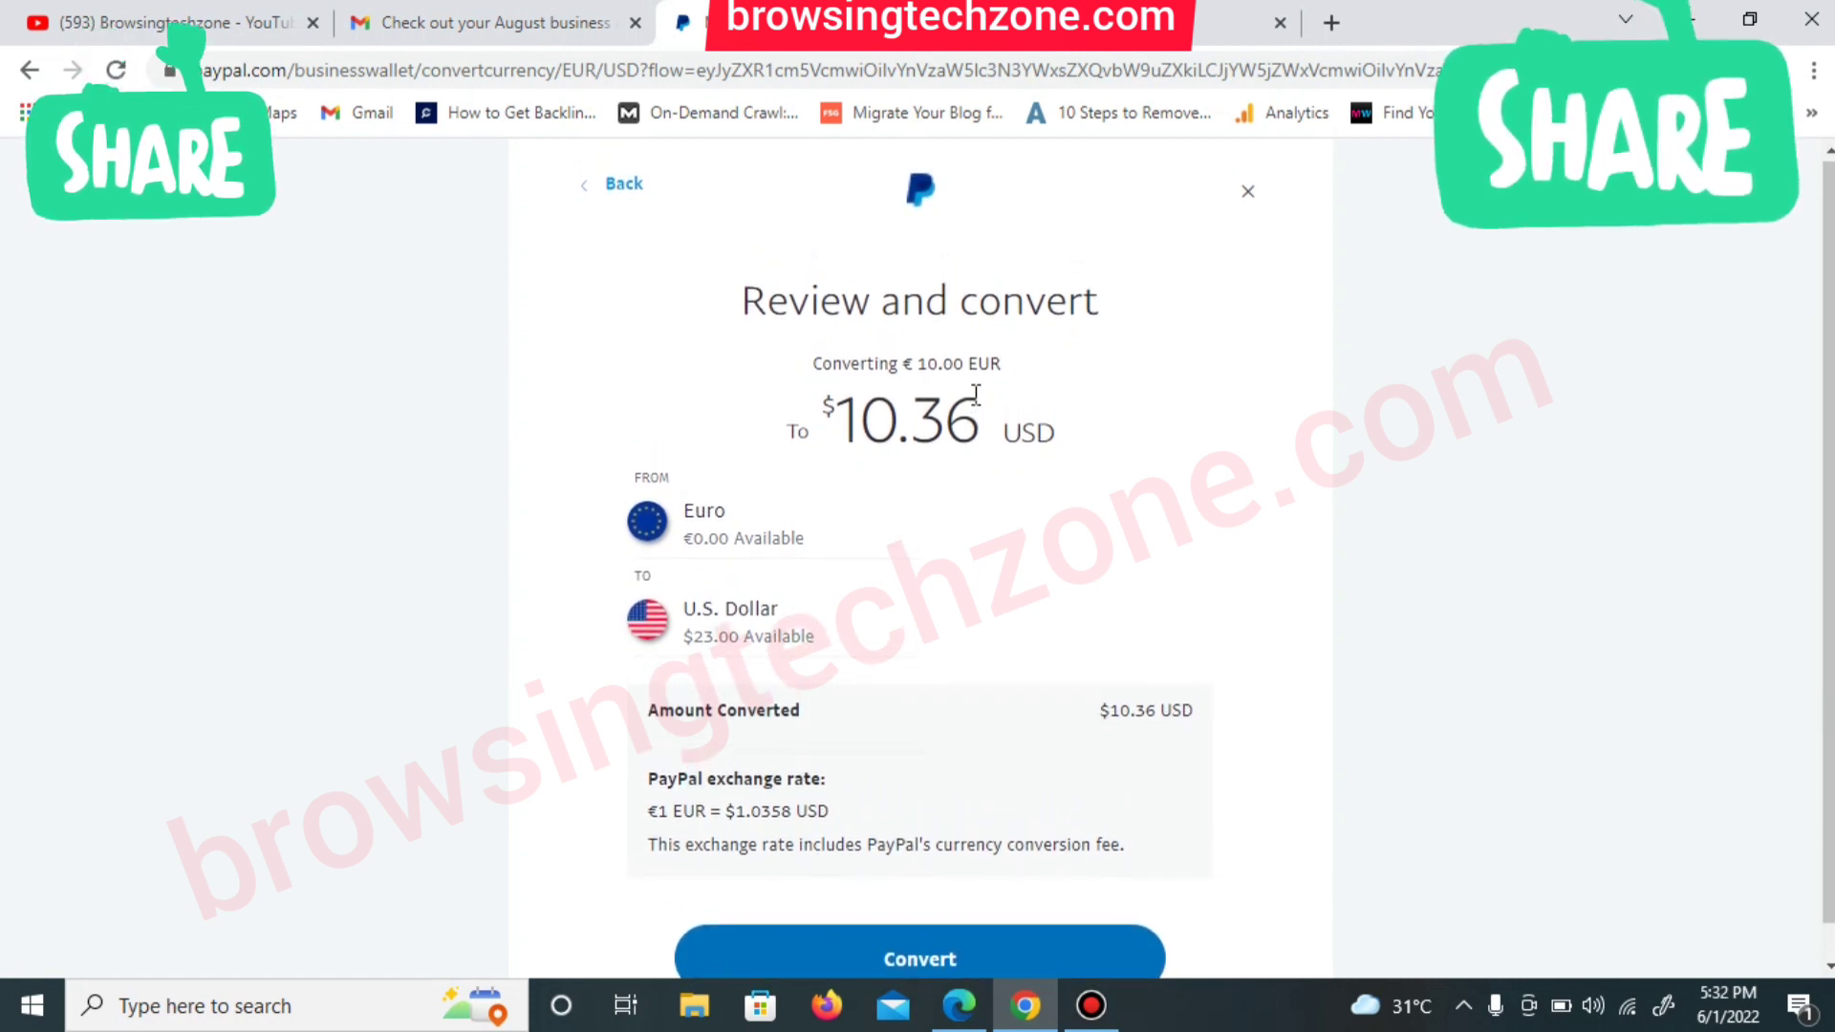
scroll(976, 393, "up", 1)
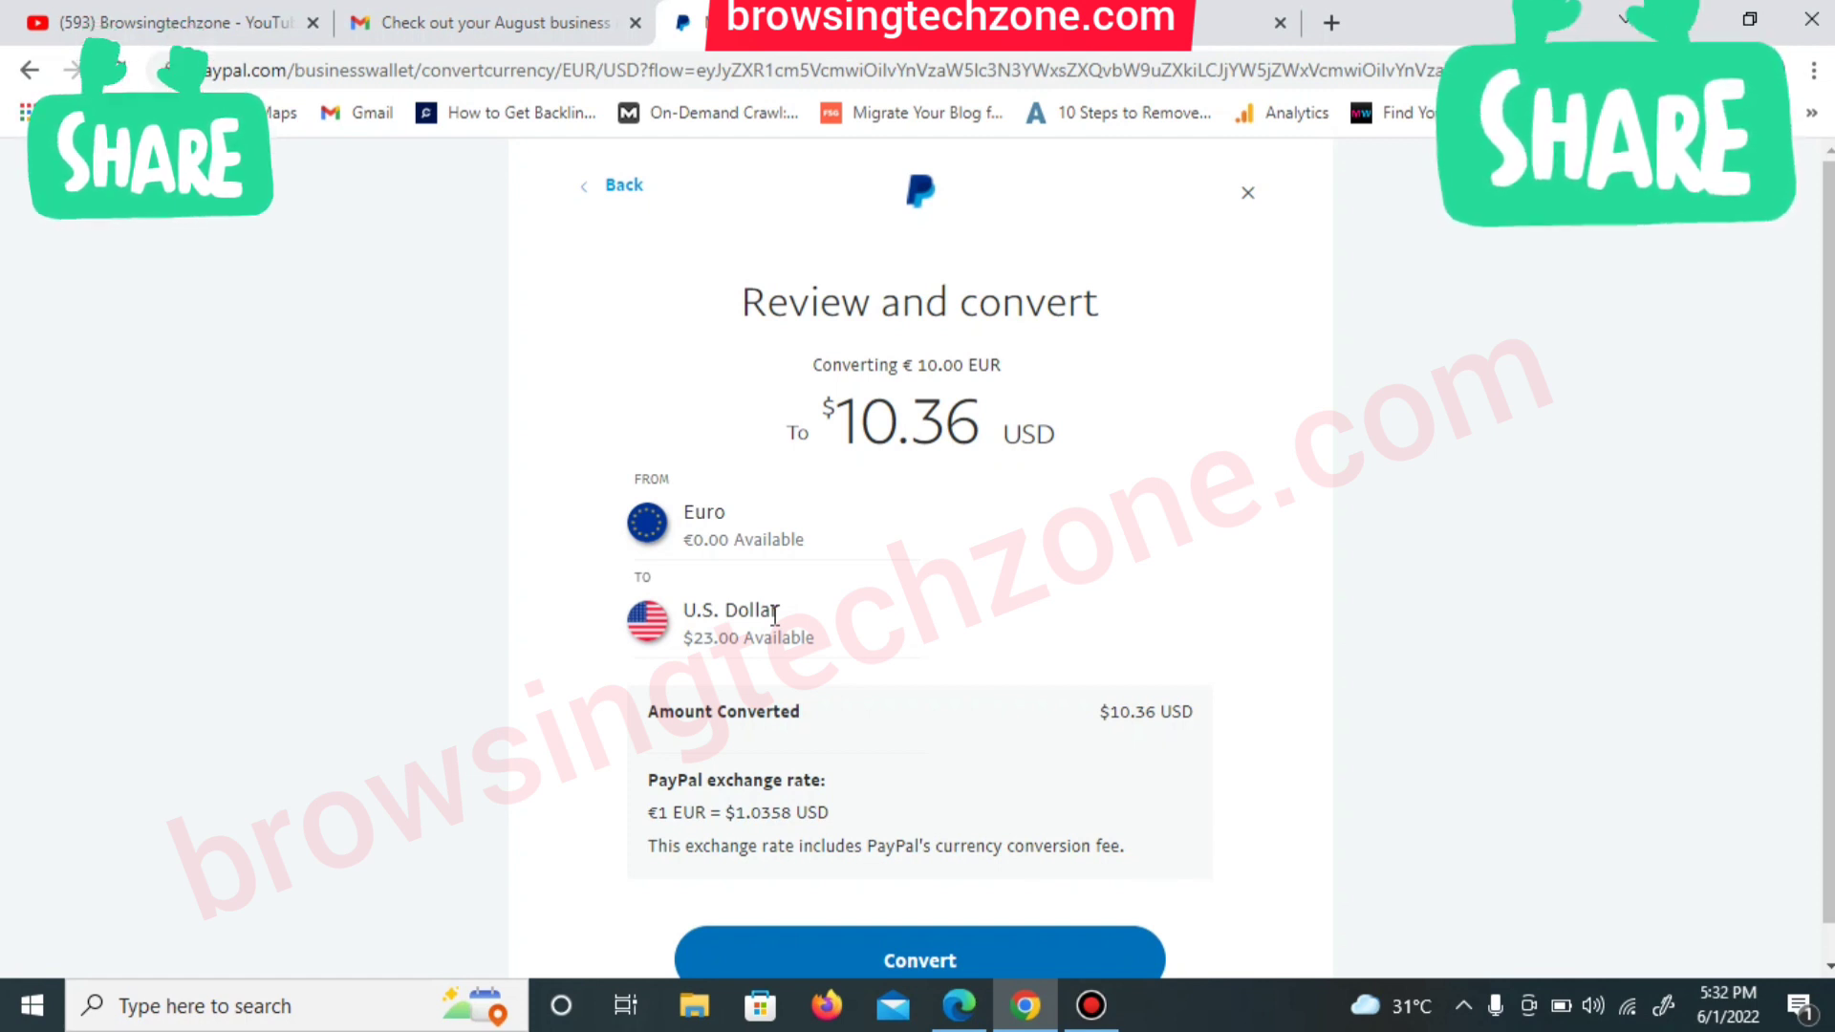
scroll(775, 614, "down", 1)
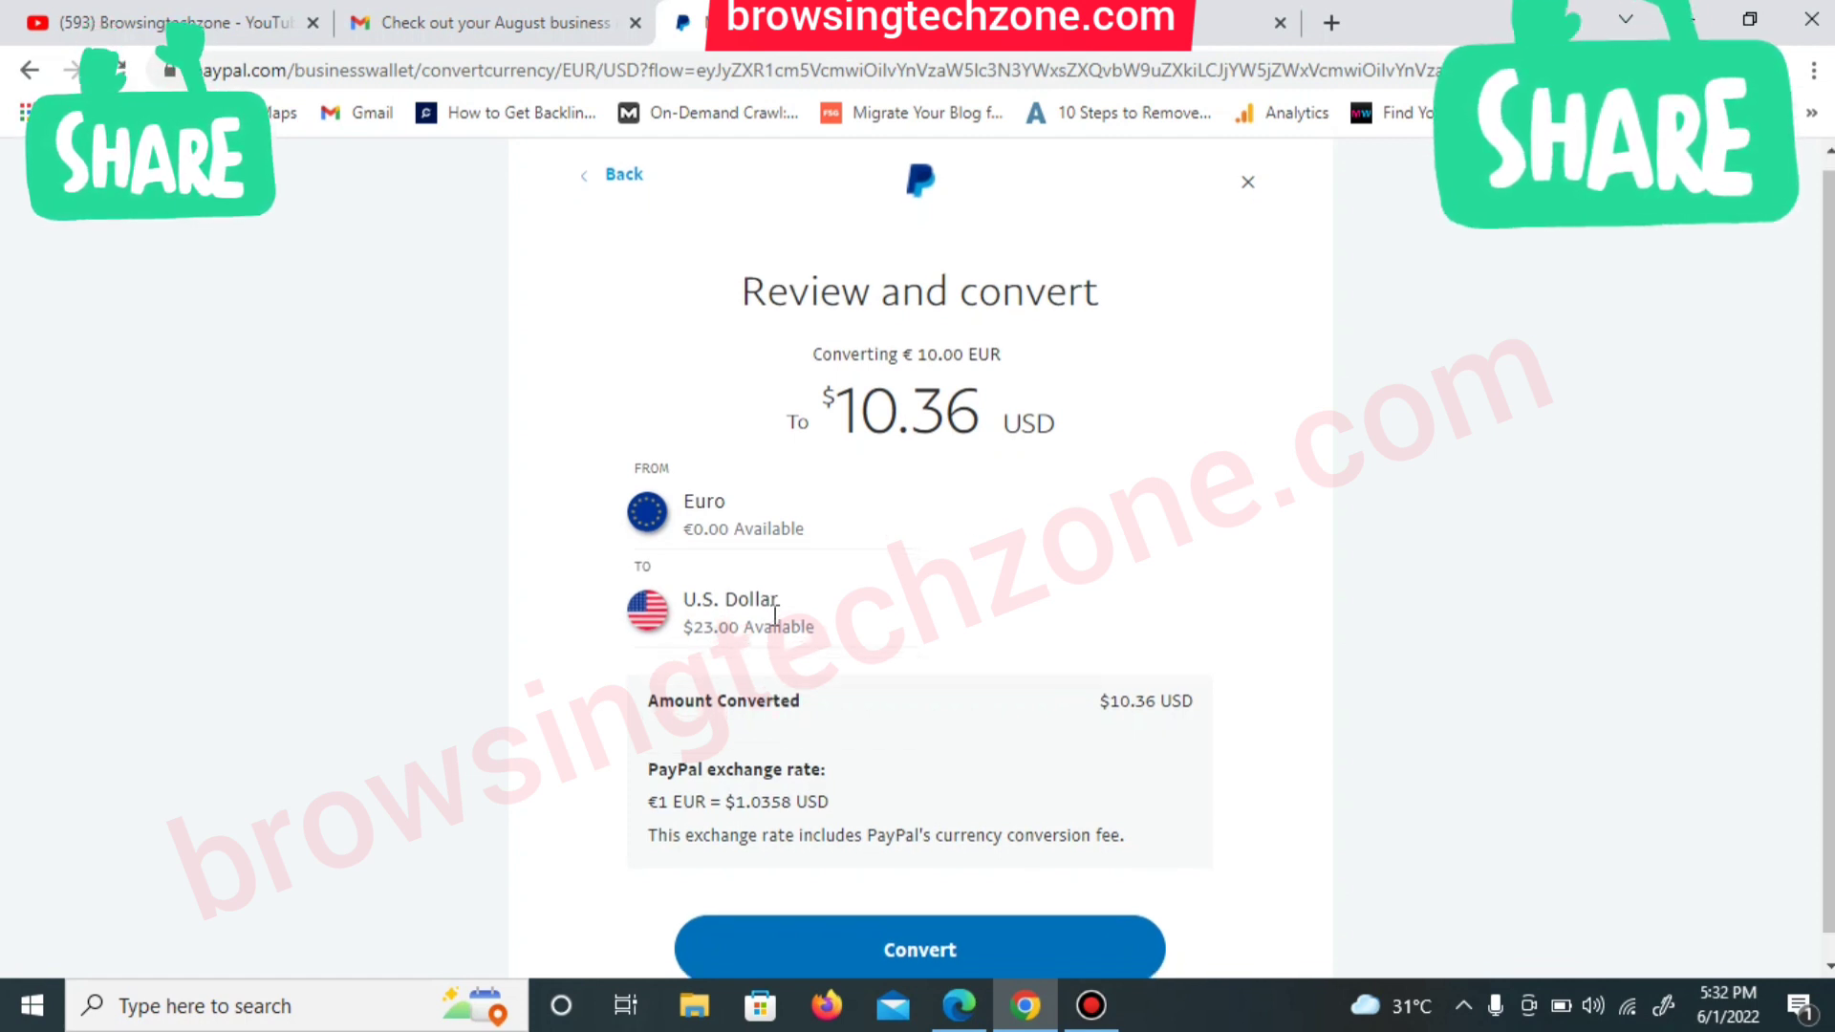
left_click(939, 940)
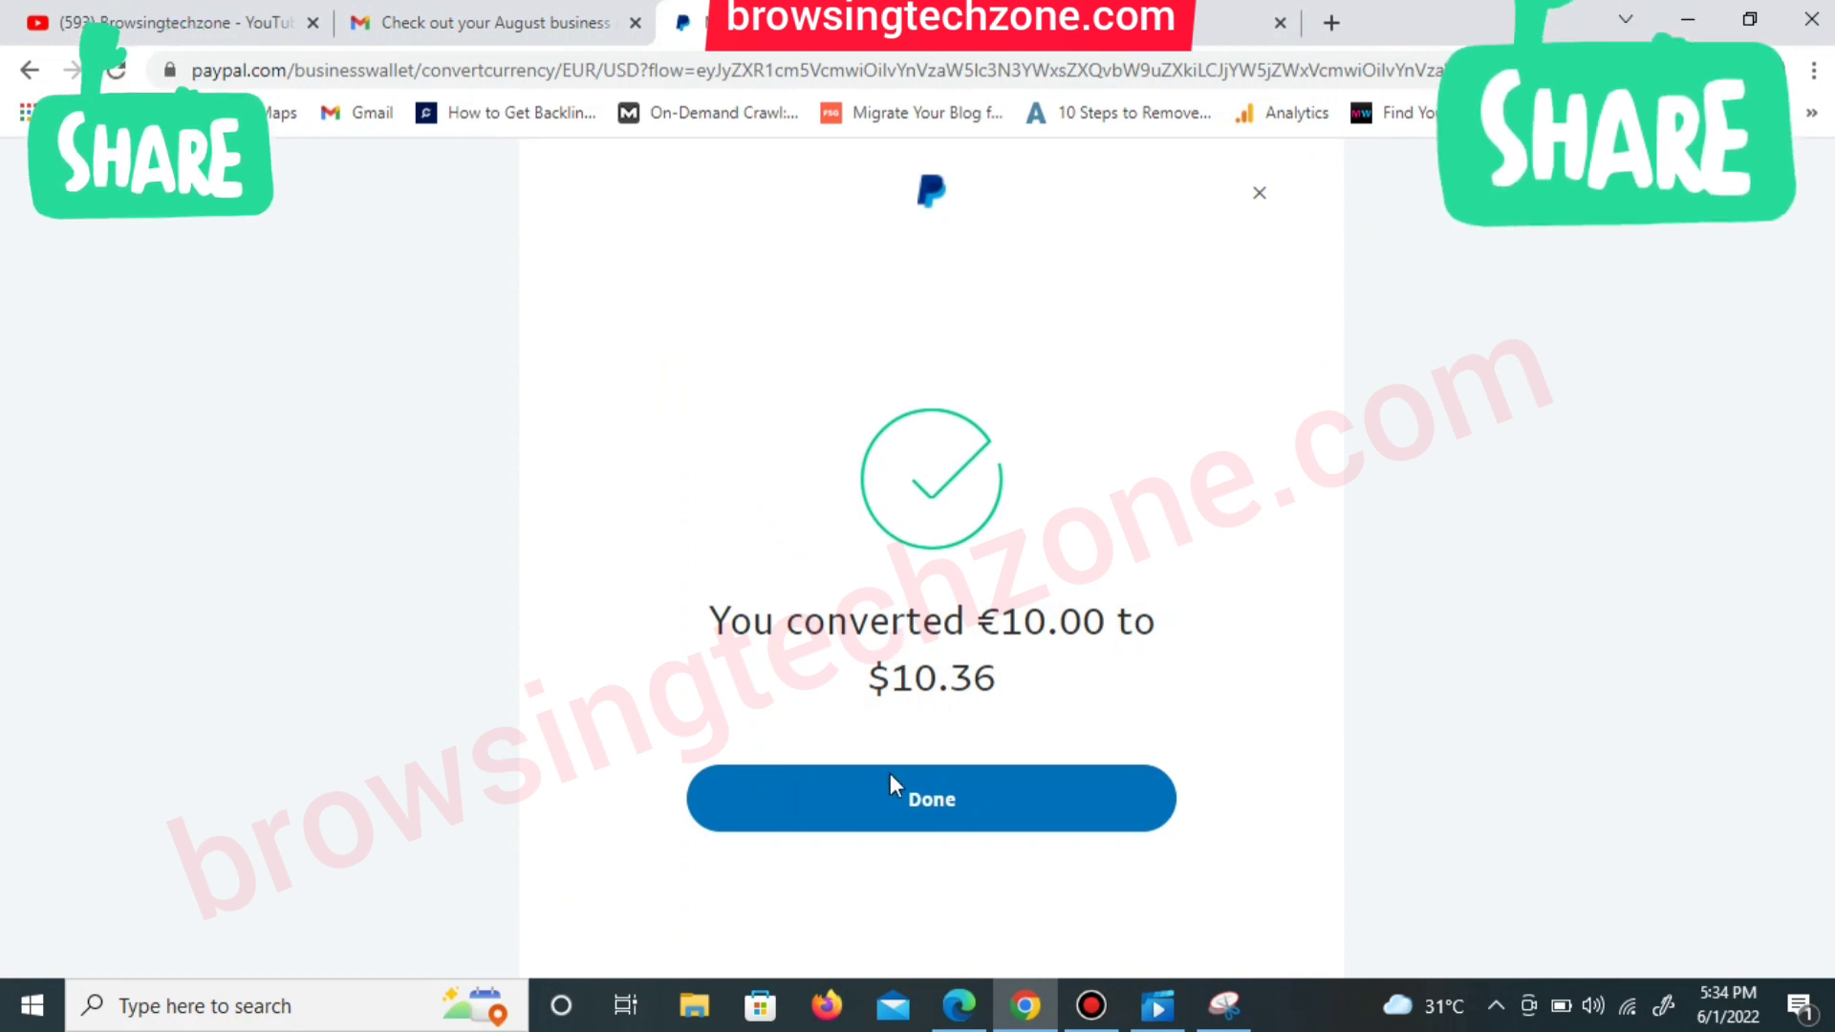
Finish the conversion confirmation and check the U.S. Dollar and Euro balances on the Money page.
left_click(890, 807)
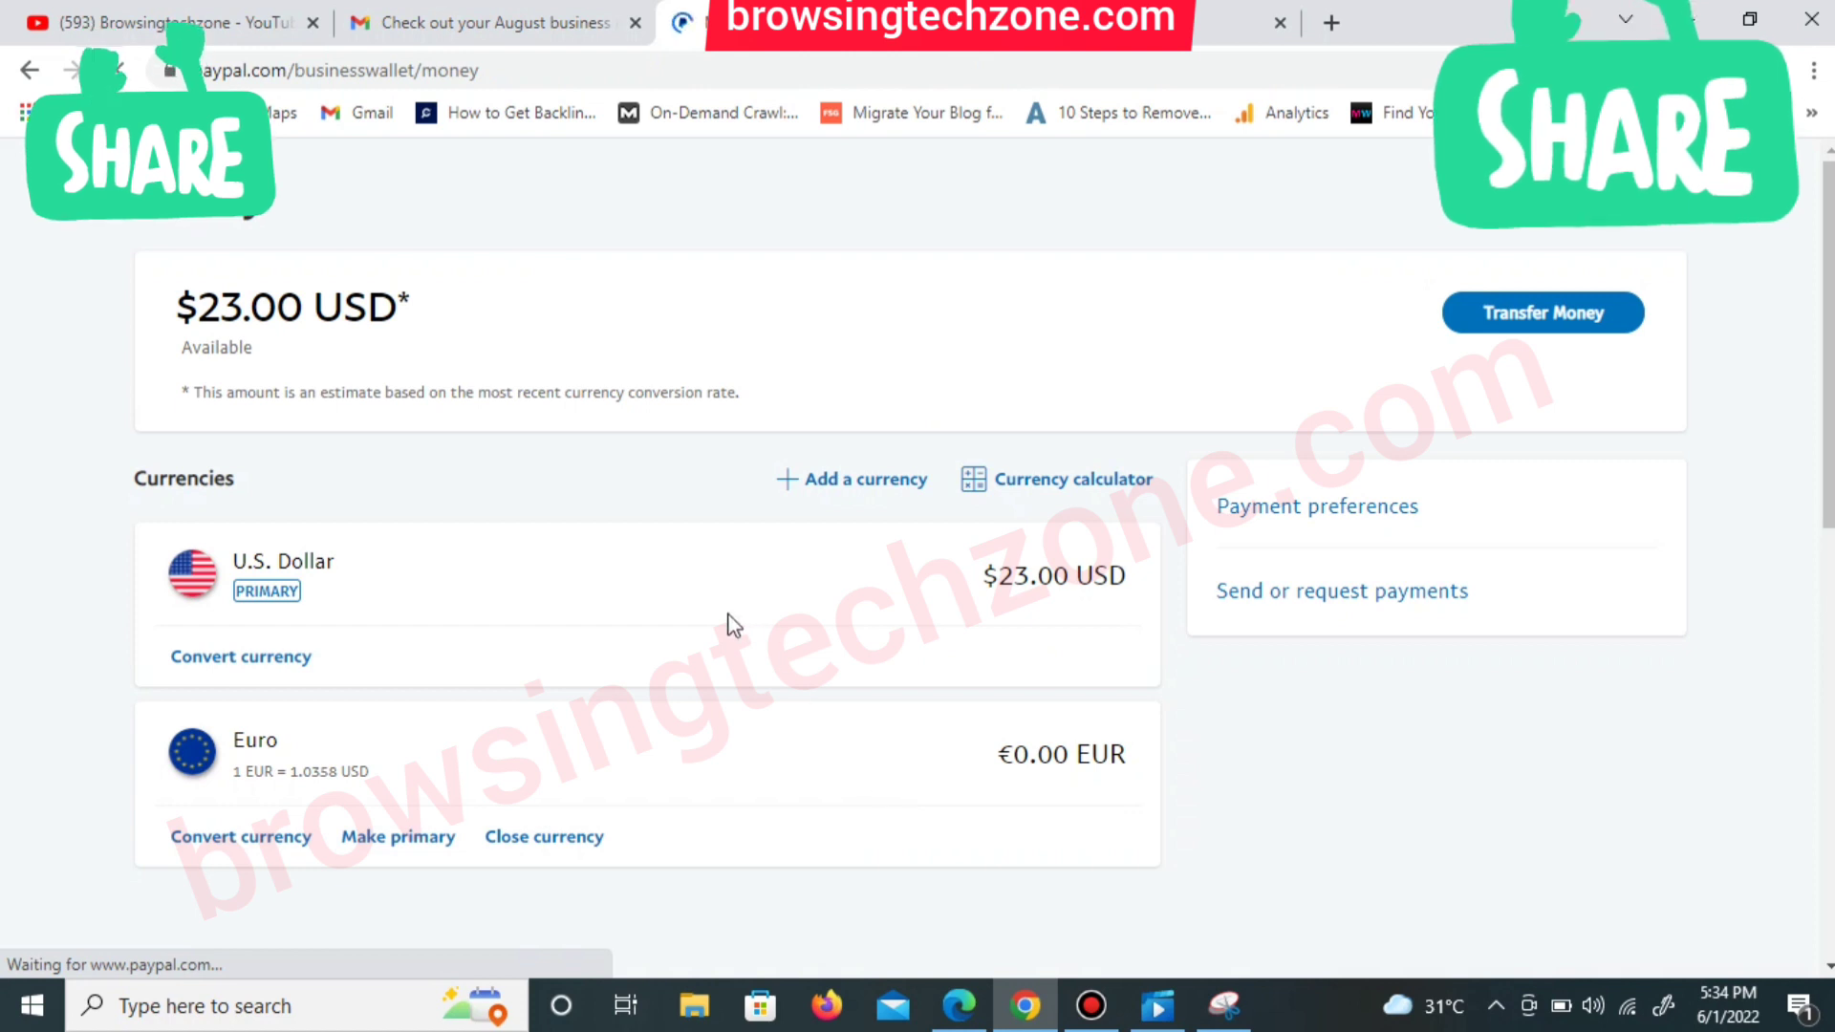
scroll(306, 526, "down", 2)
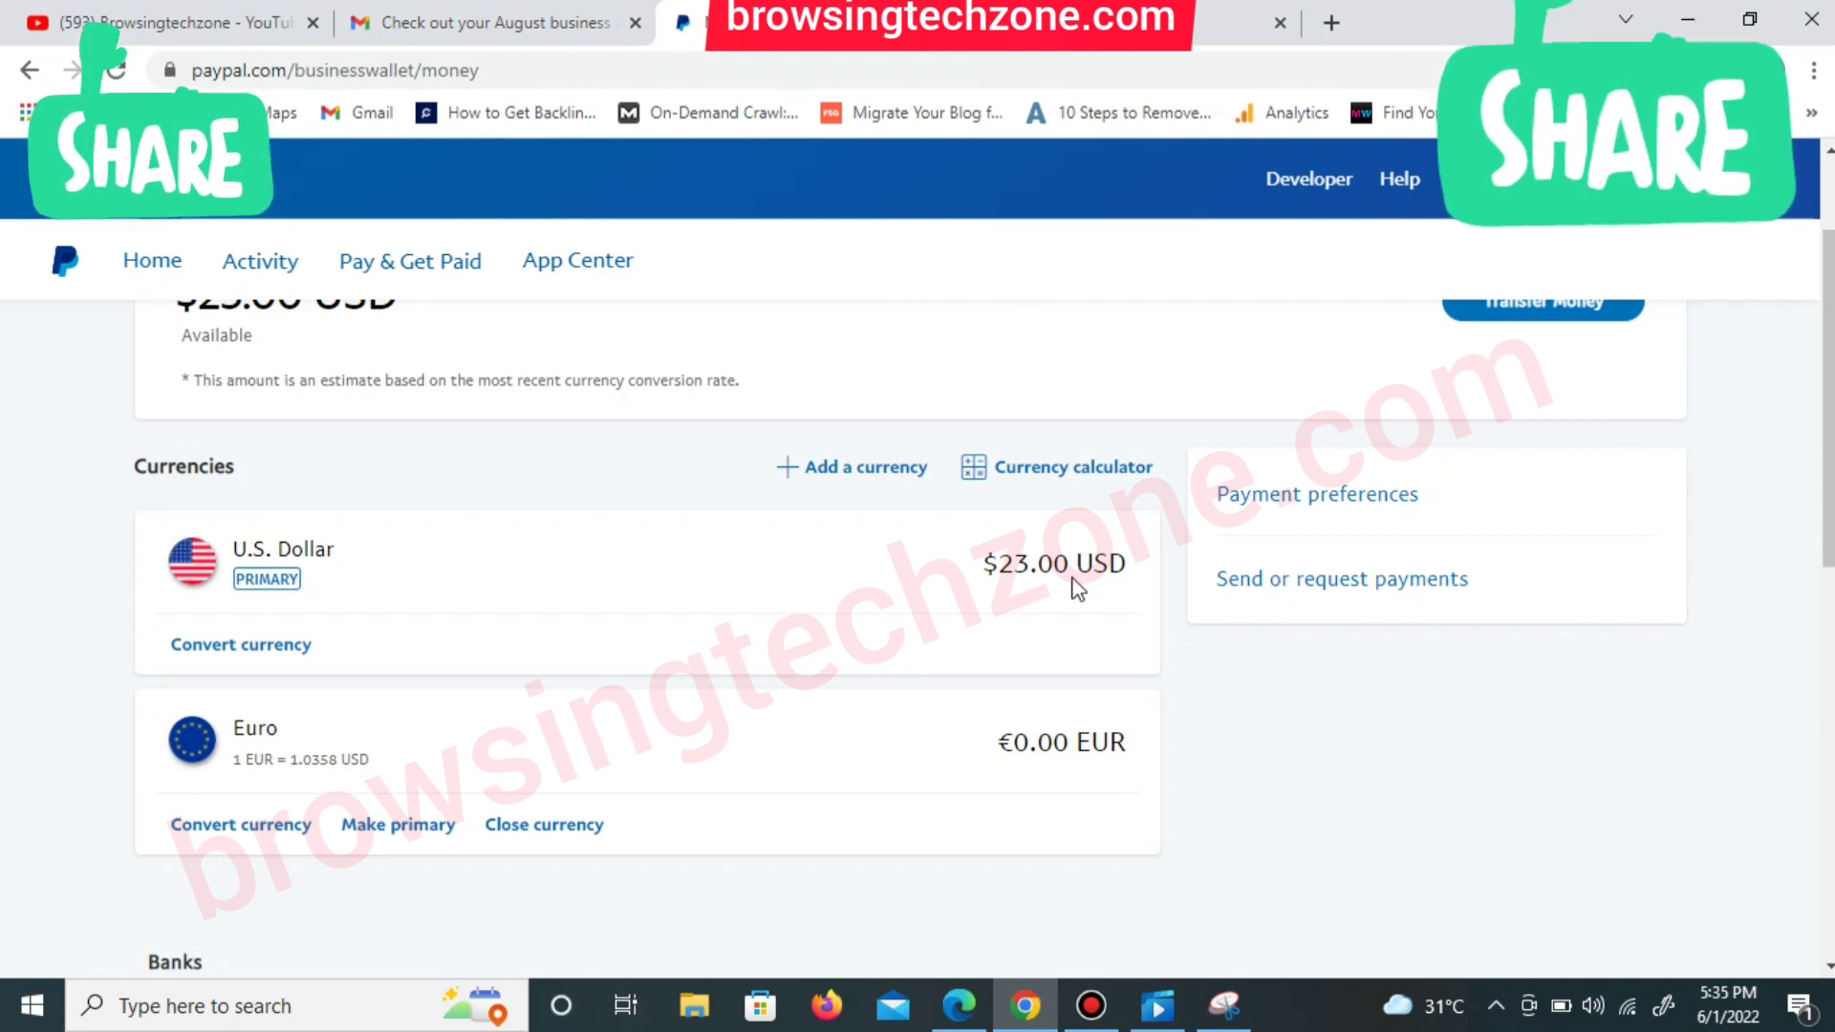
scroll(1077, 588, "up", 2)
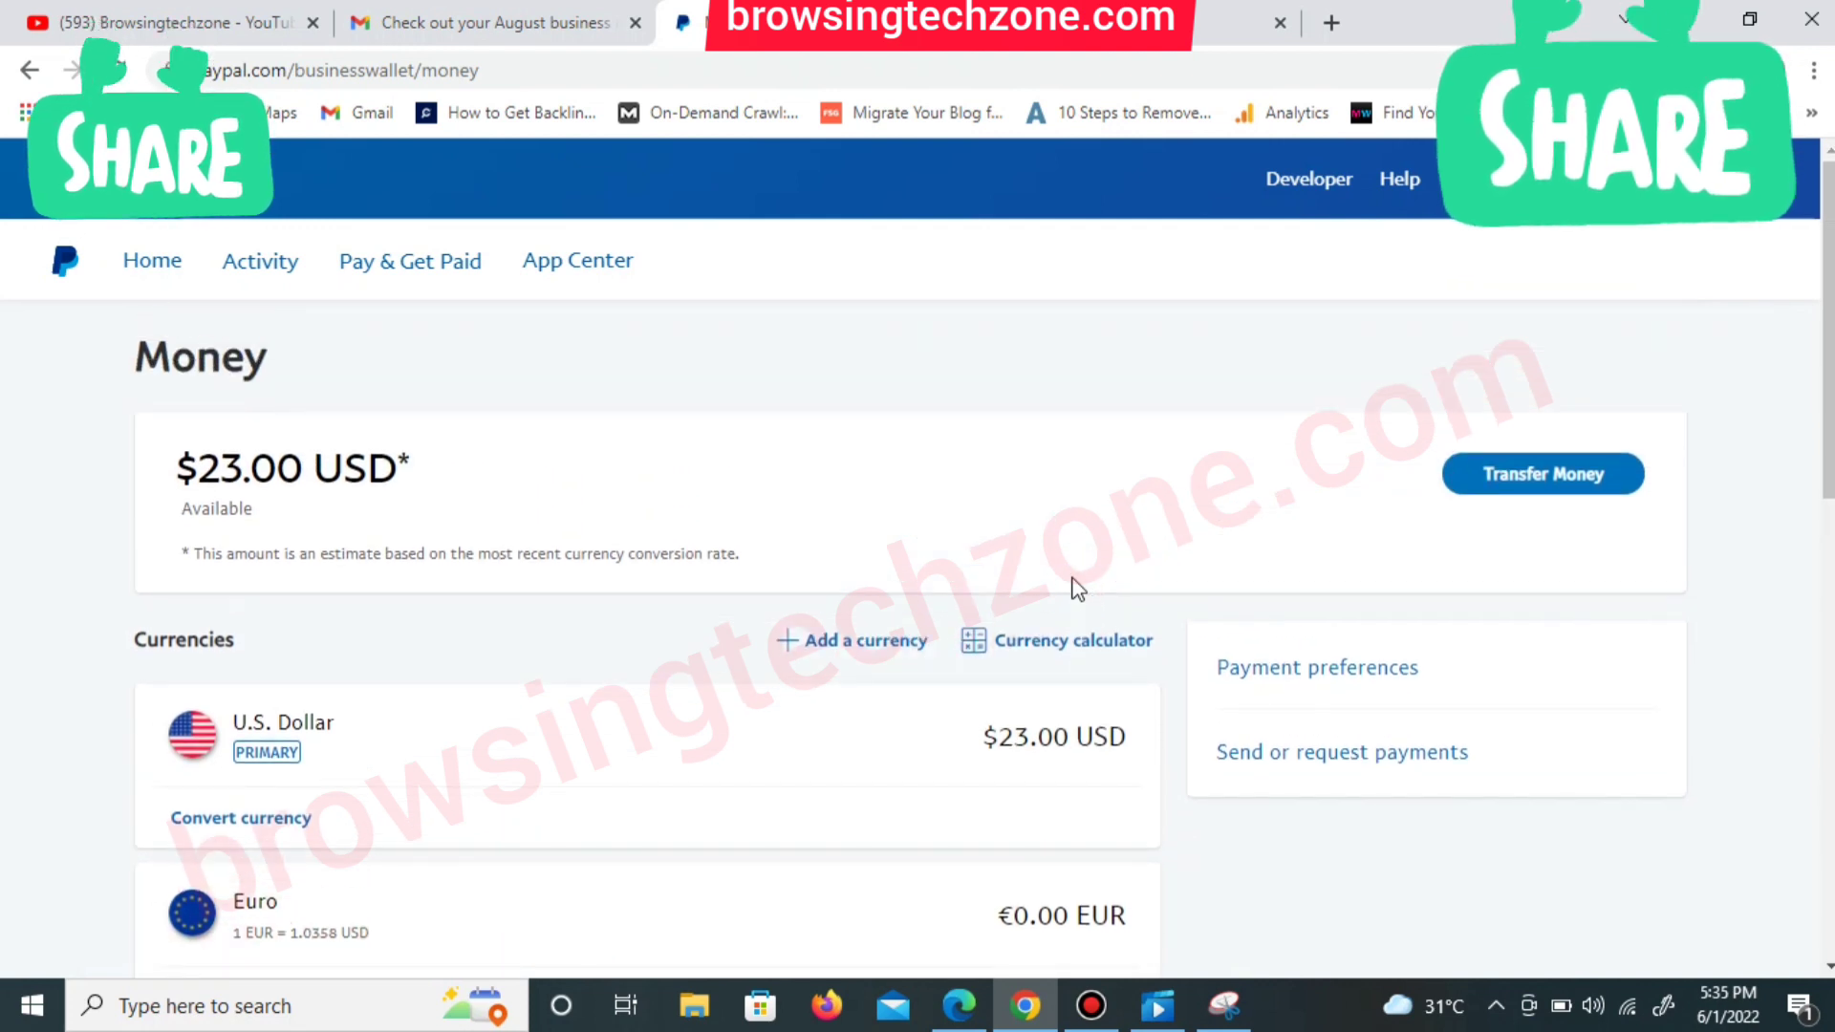